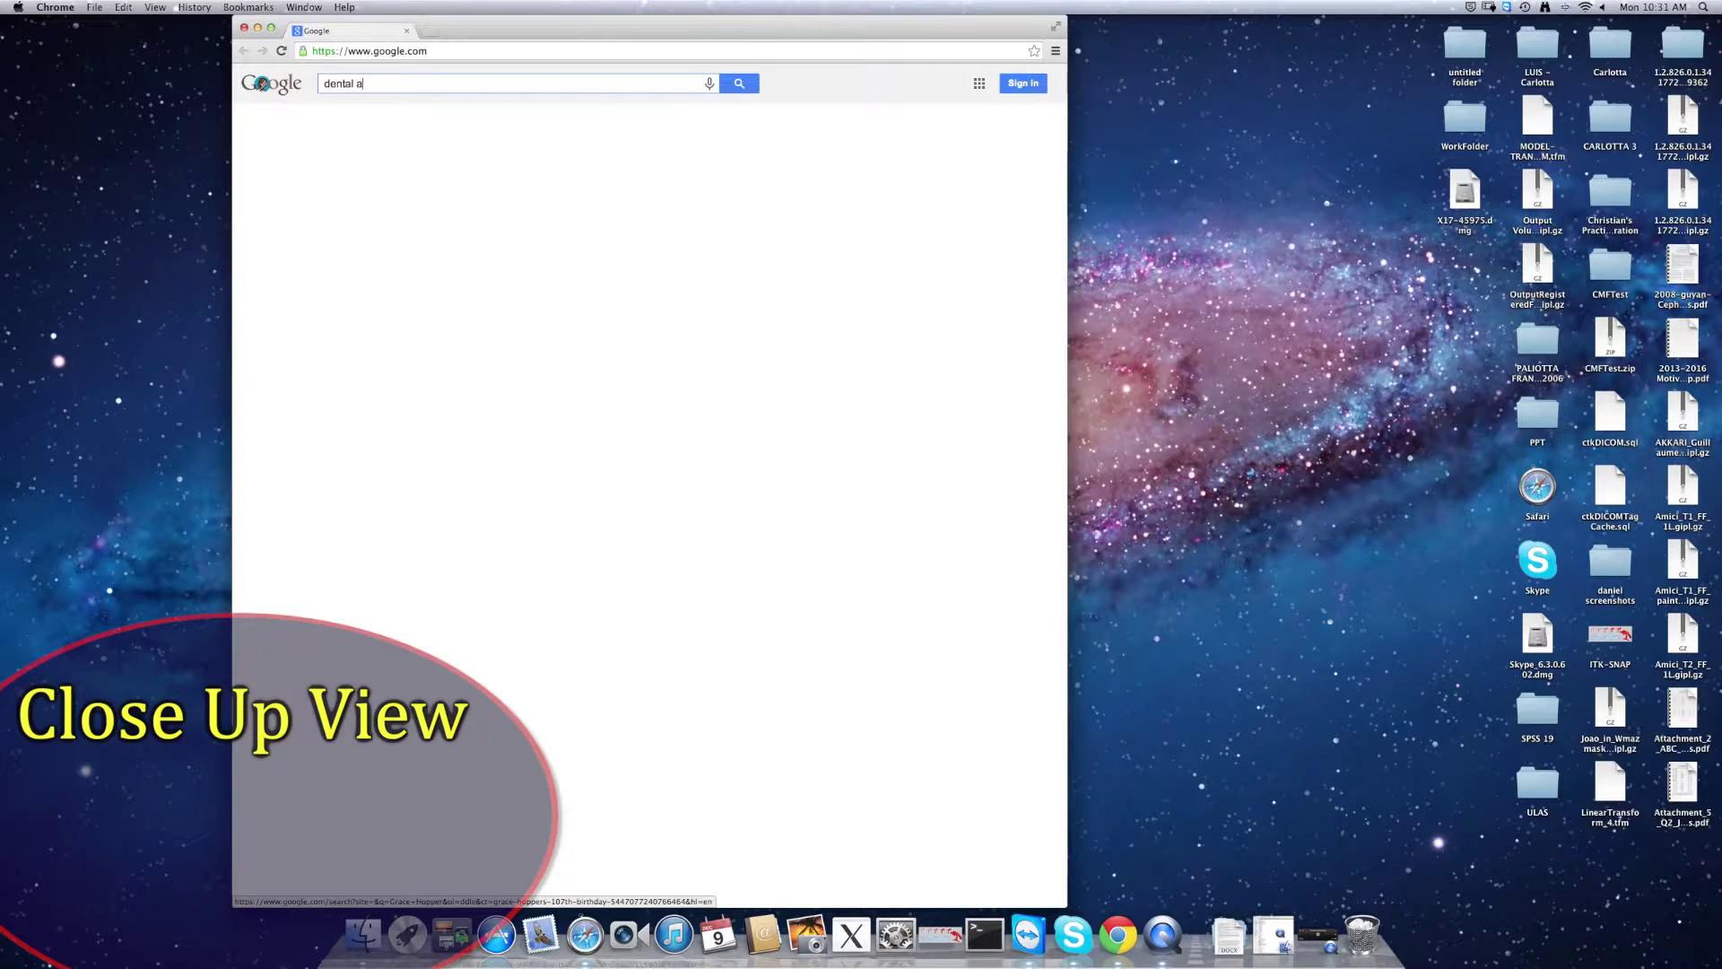
pyautogui.write('nd craniofacial bio')
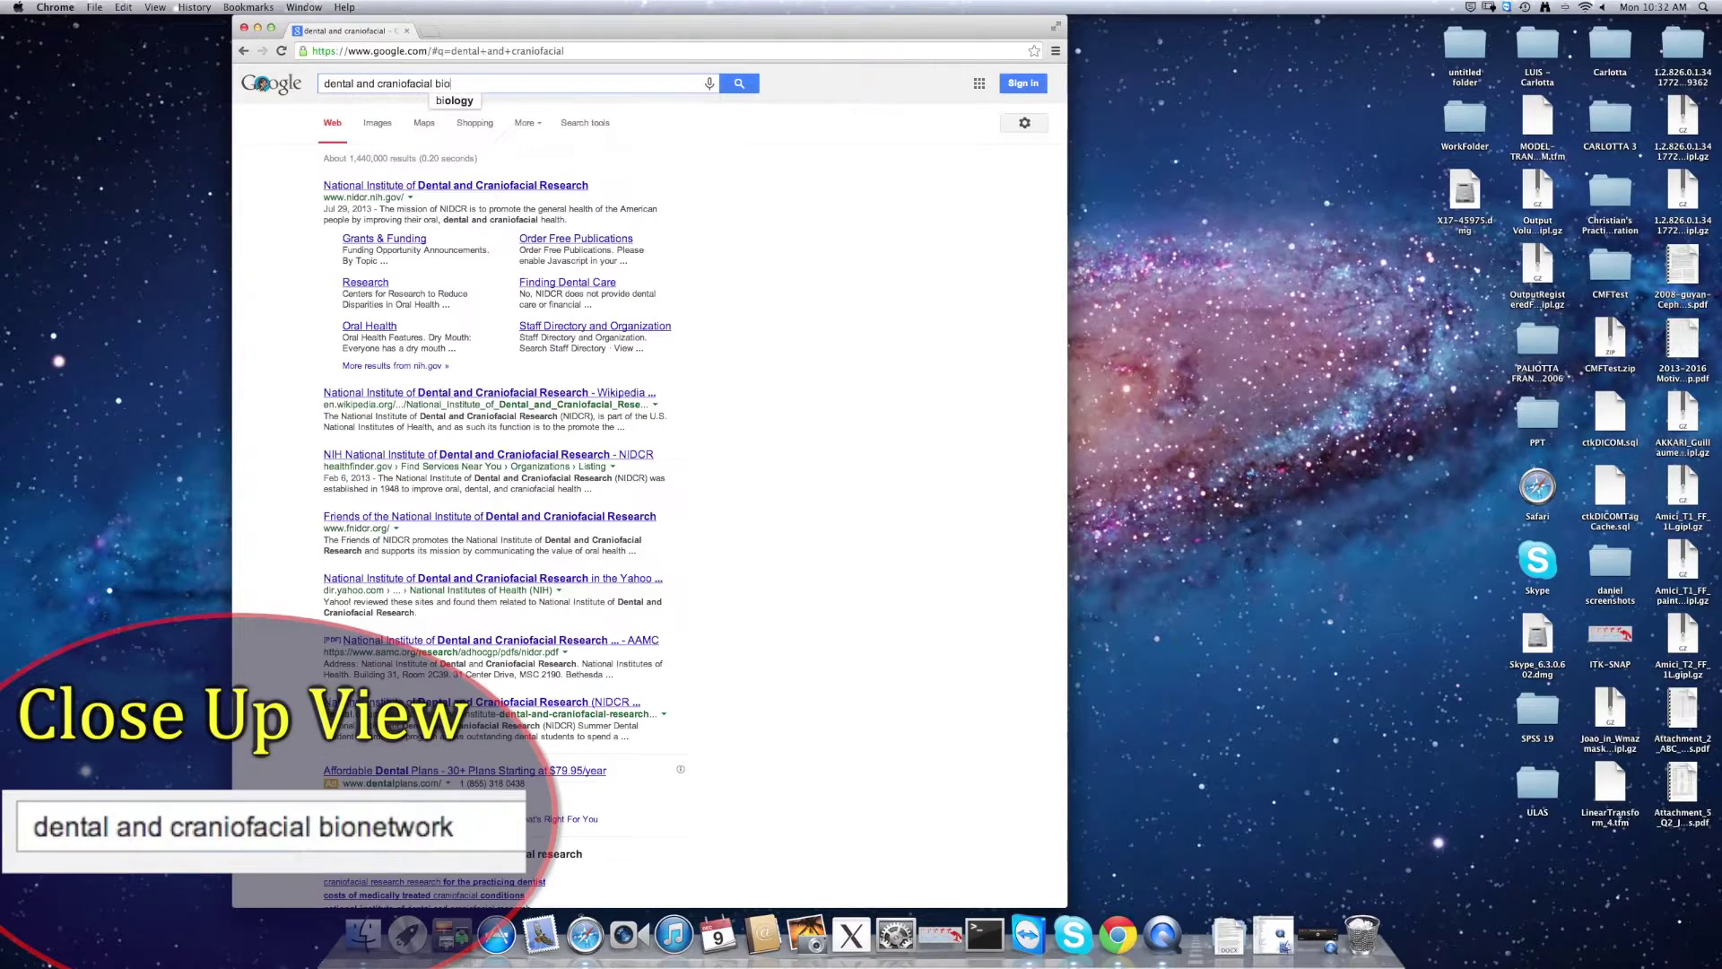
pyautogui.write('network')
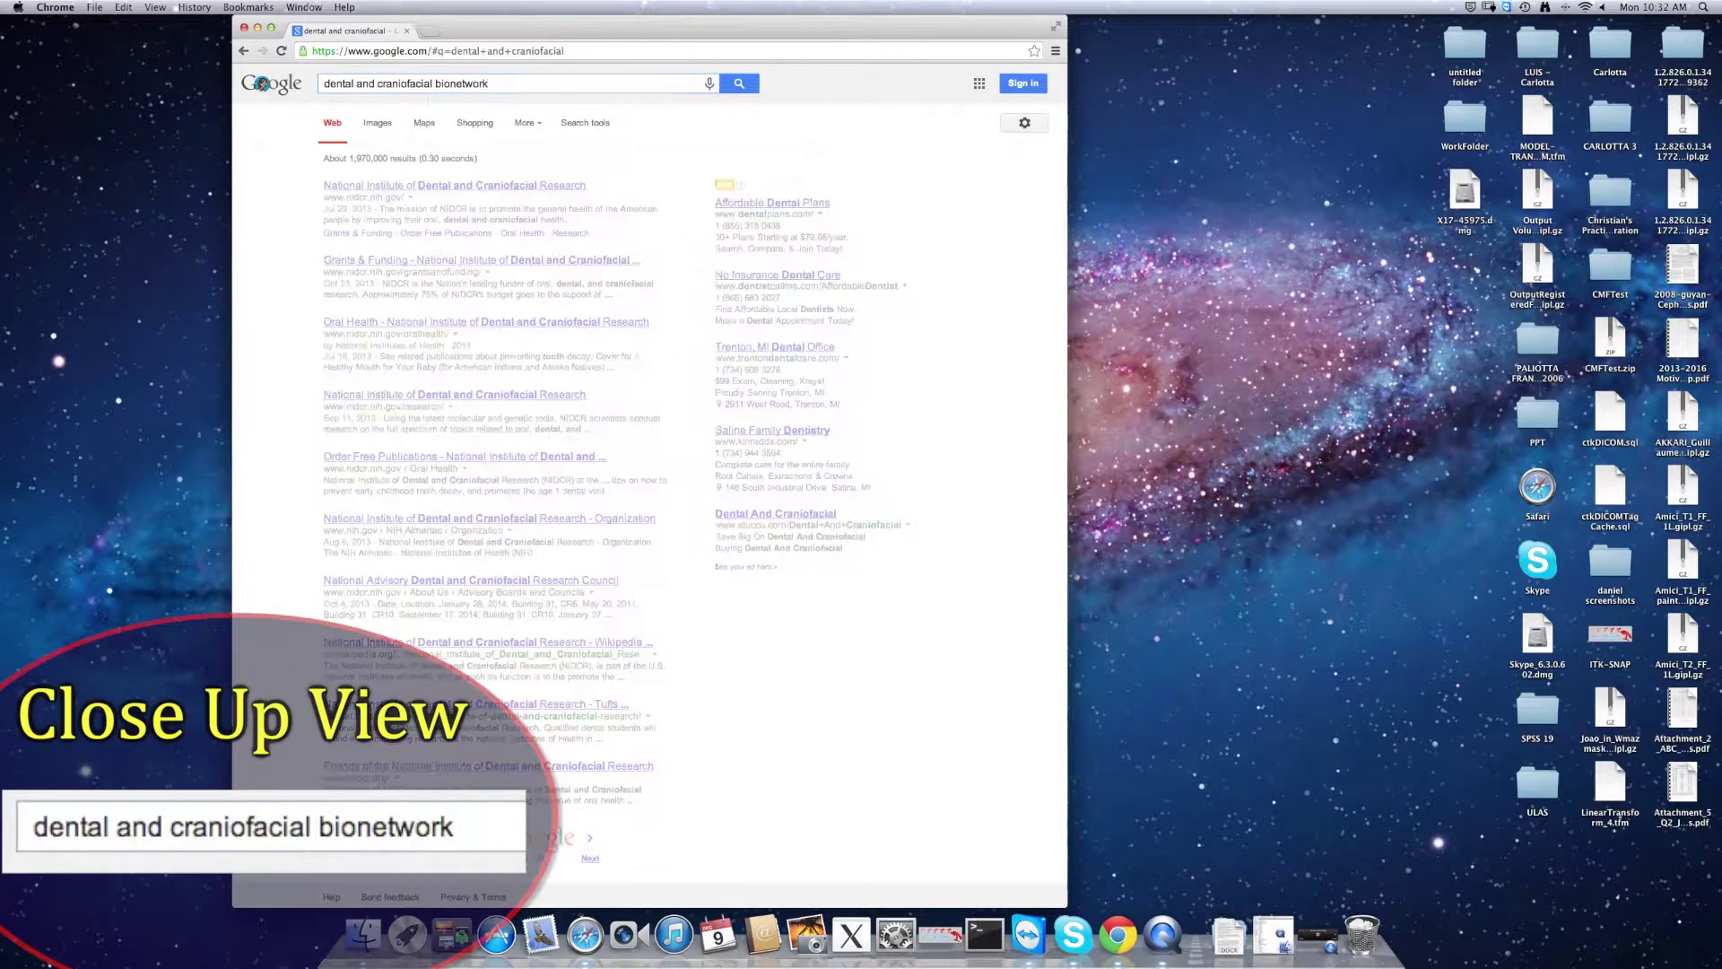
# Run a Google search for 'dental and craniofacial bionetwork'
pyautogui.press('Return')
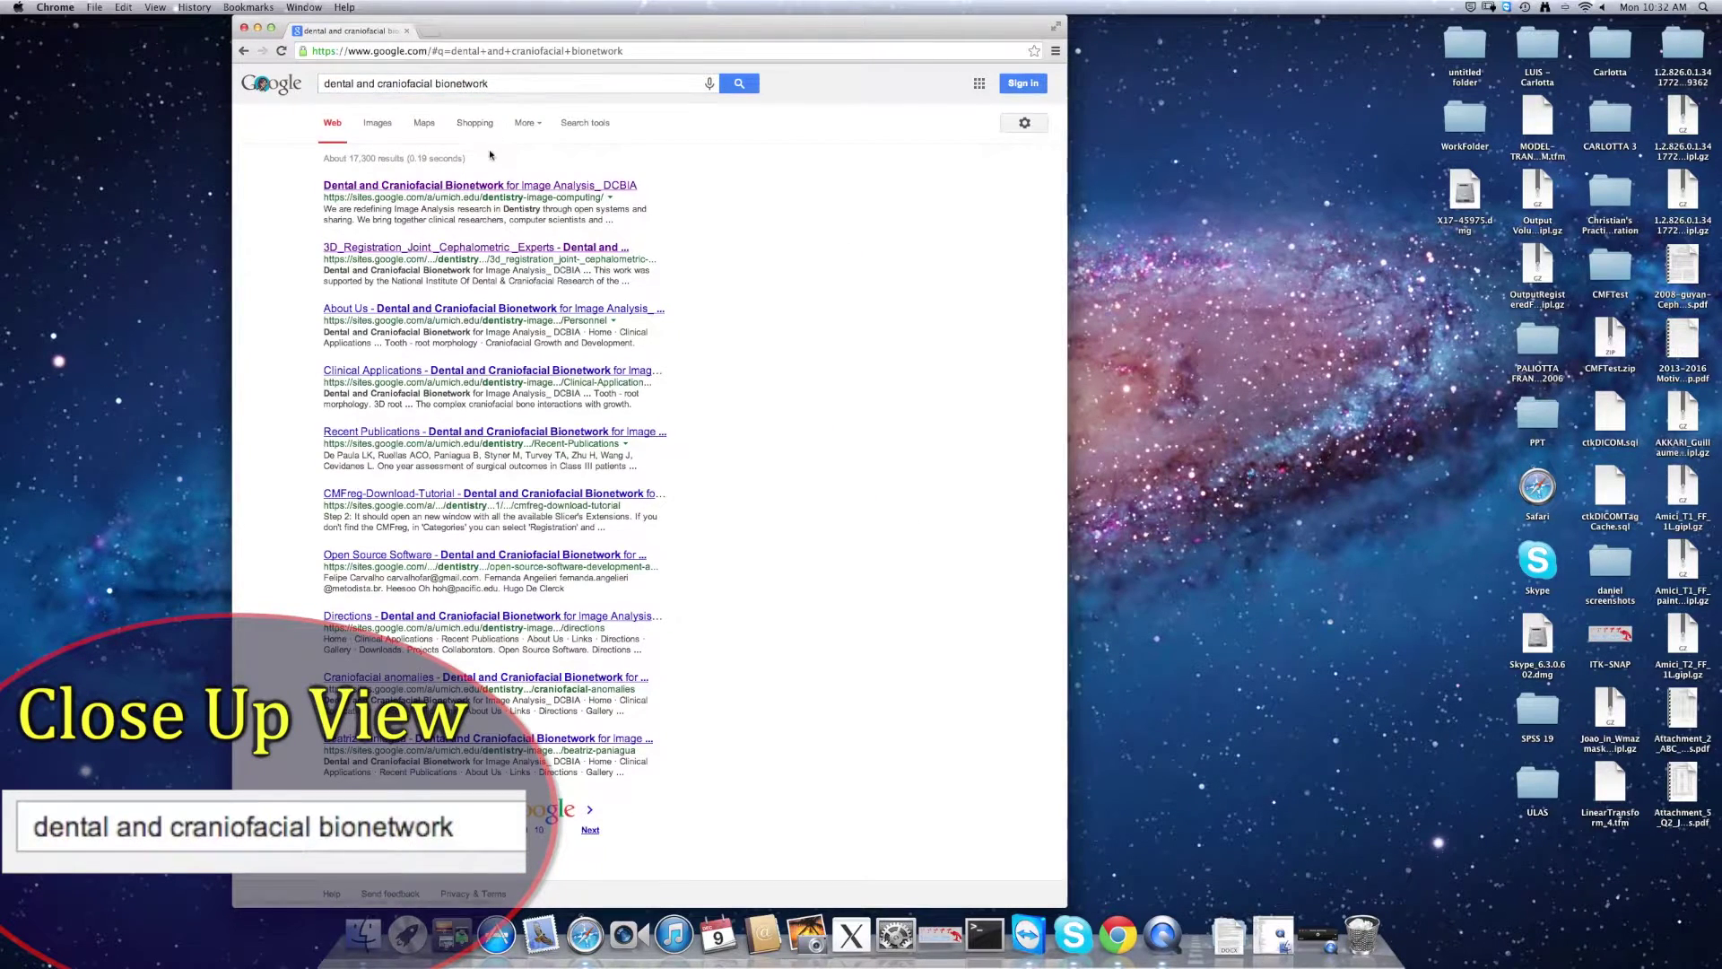
# Open the DCBIA site from the results and go to its Downloads page
pyautogui.click(484, 185)
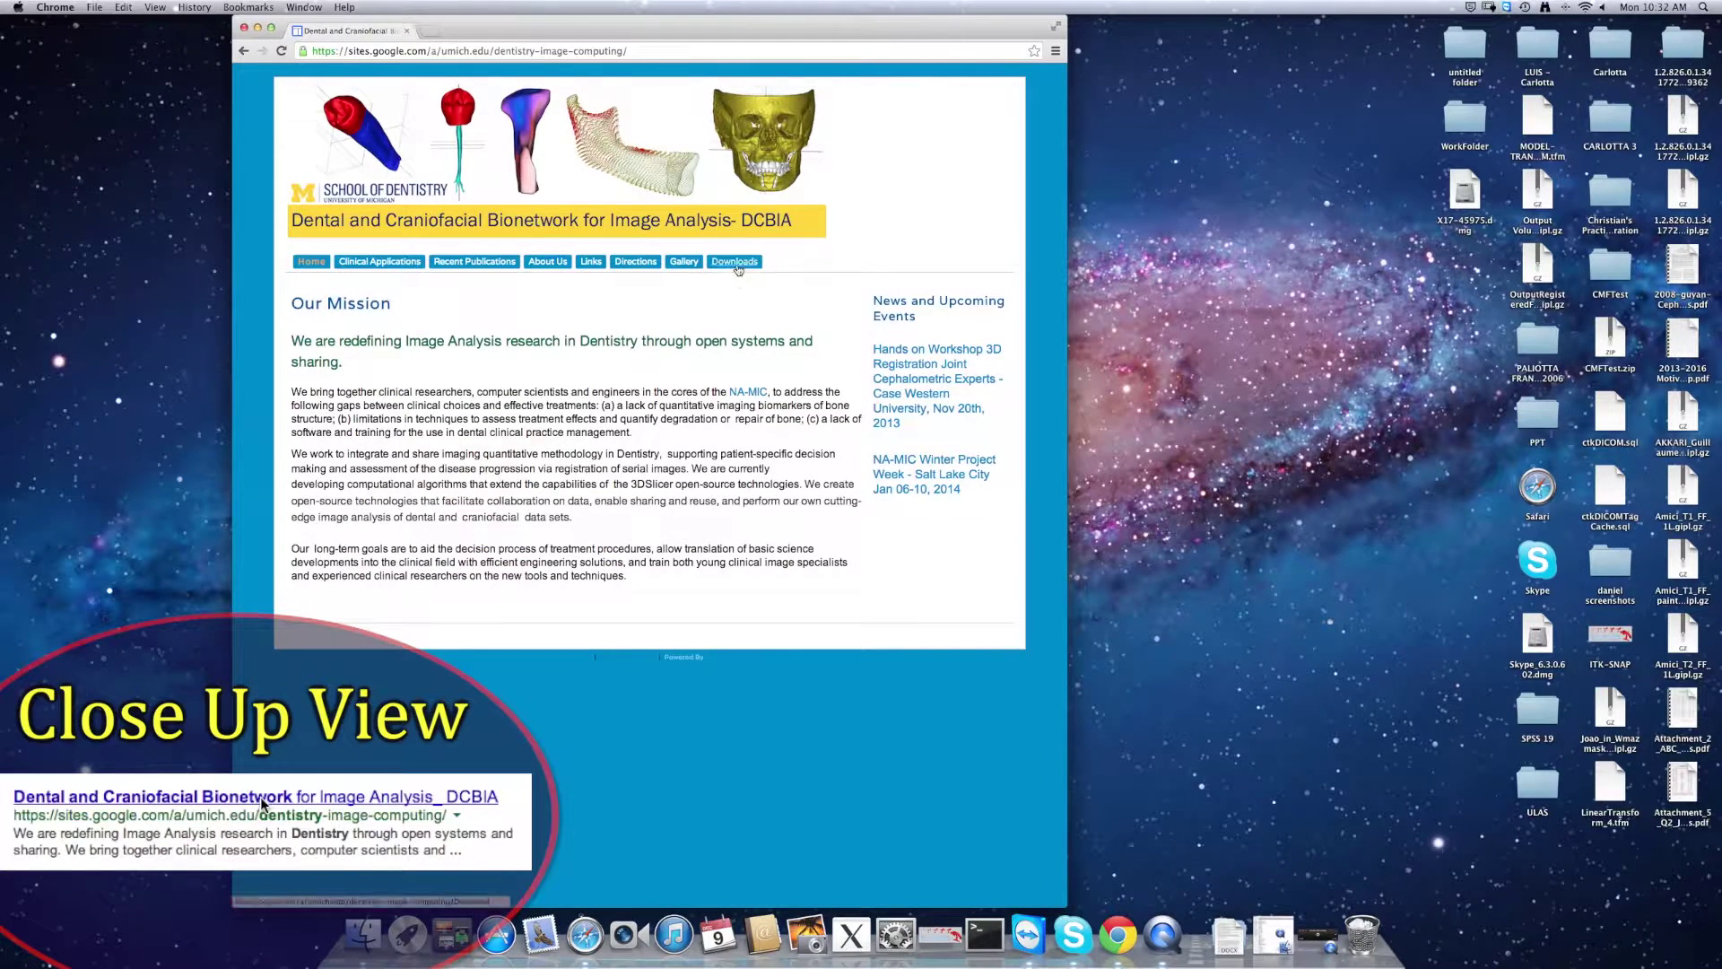
pyautogui.click(734, 261)
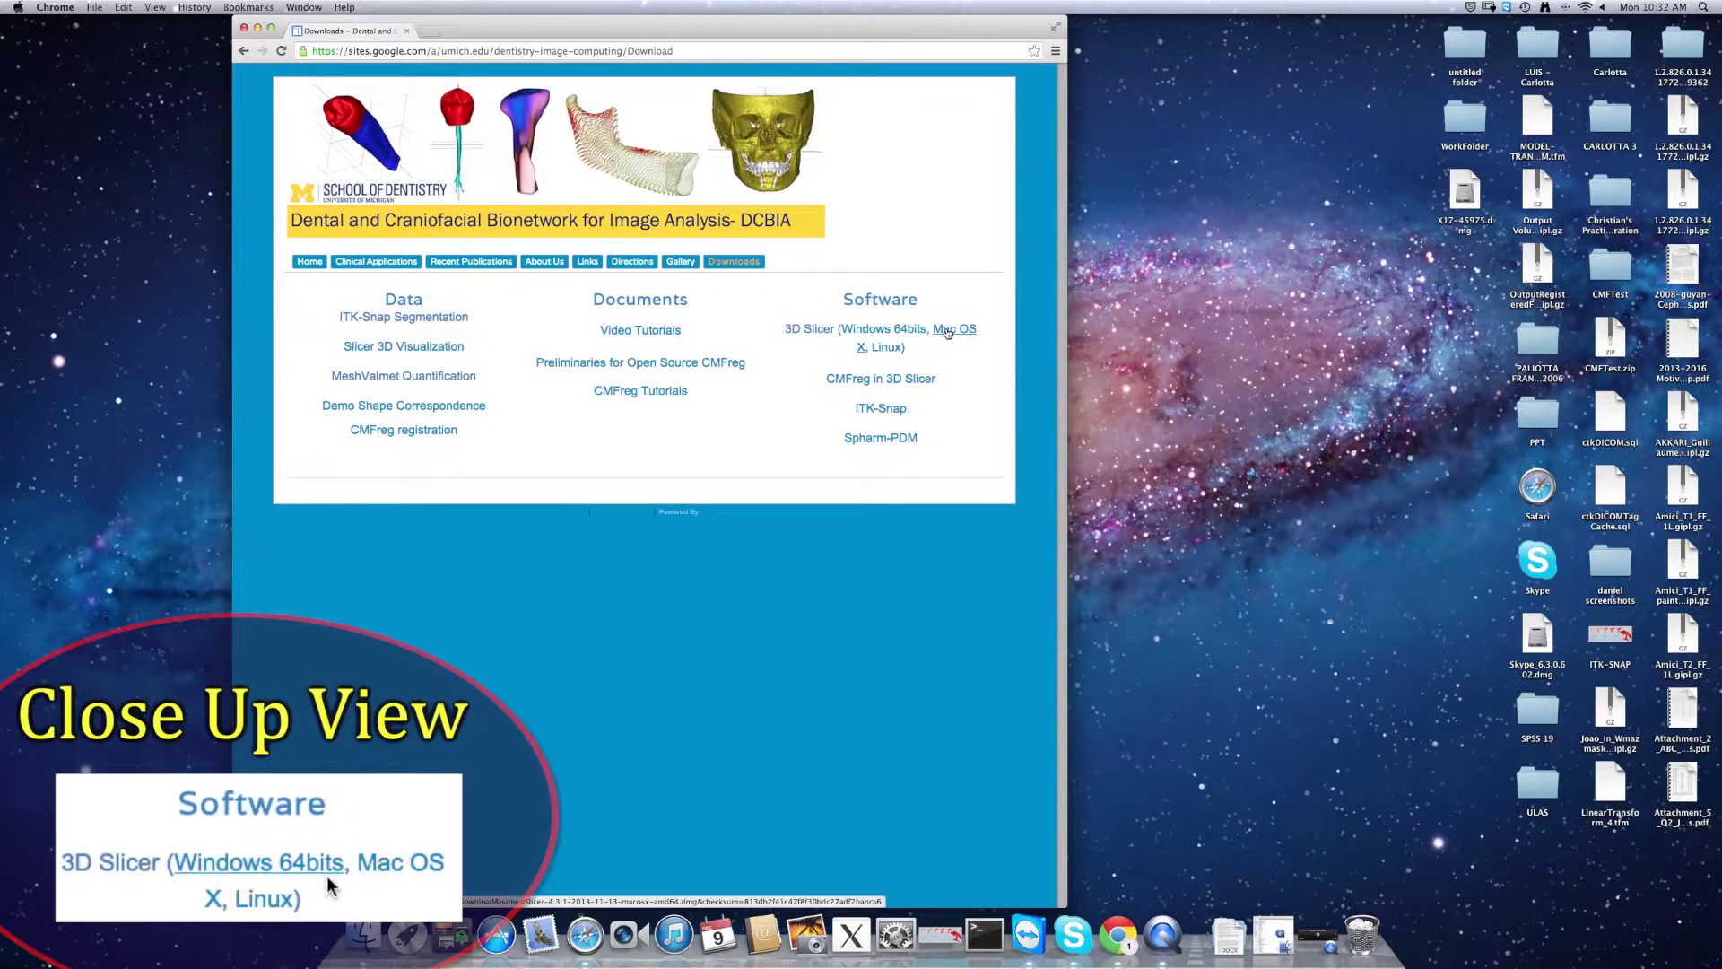
# Download the Mac OS X 3D Slicer build and open the Slicer-4.3.1 disk image
pyautogui.click(947, 333)
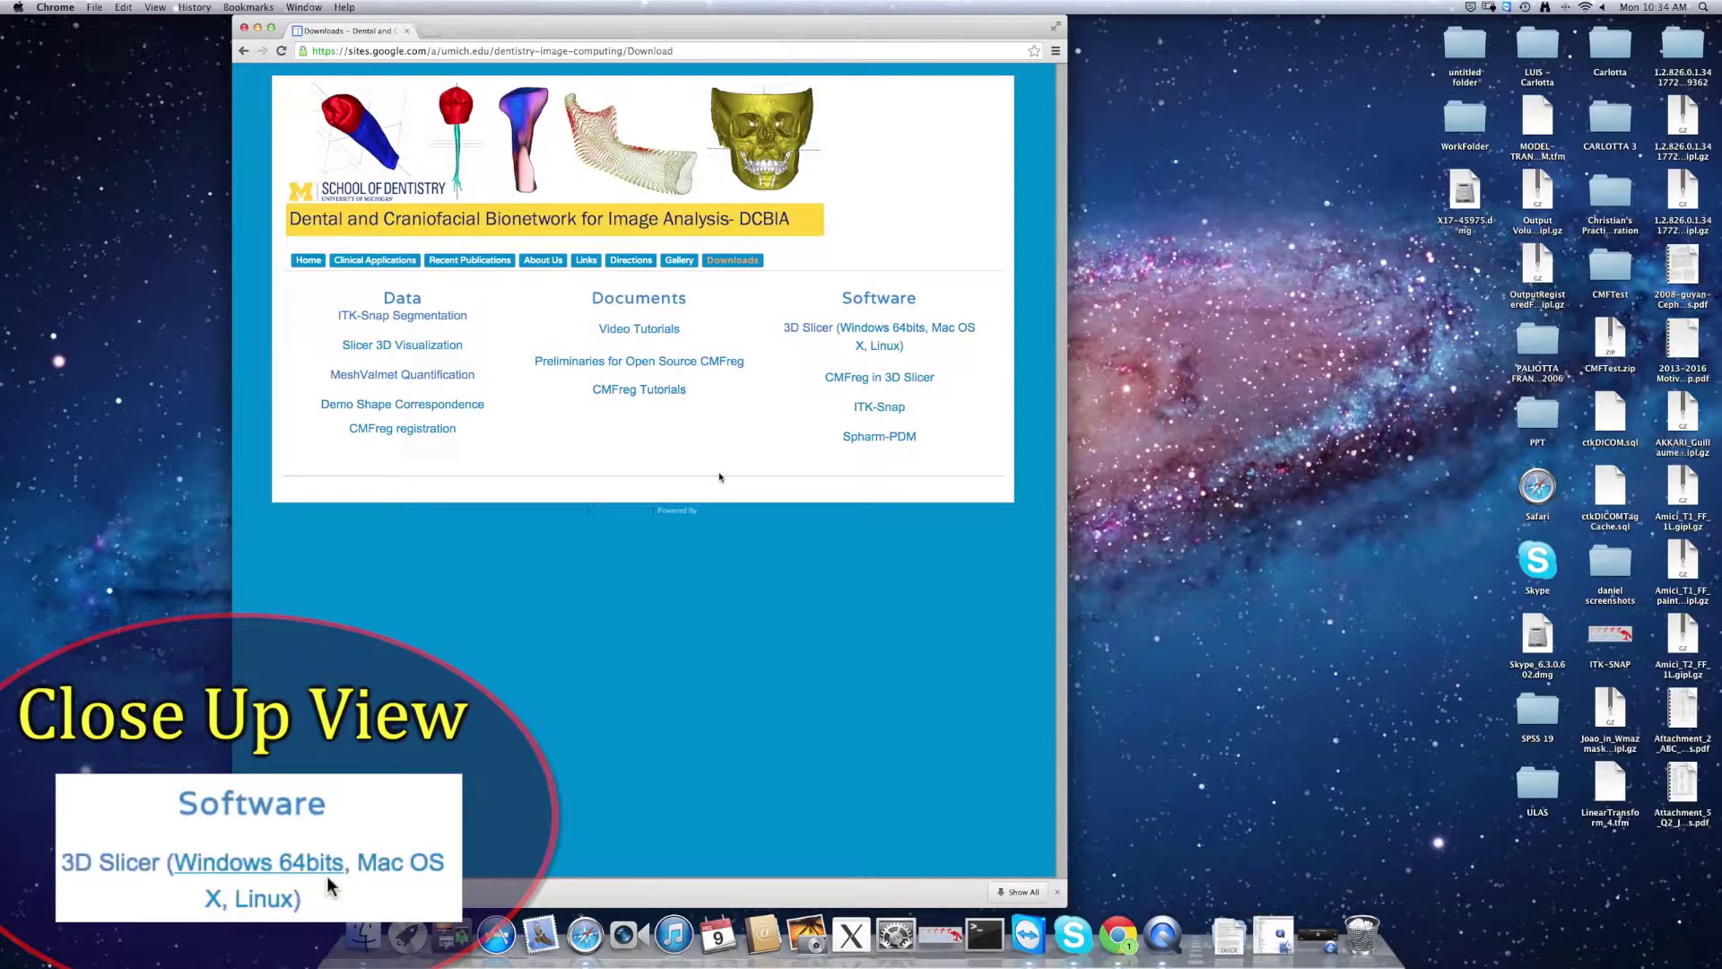
pyautogui.click(891, 329)
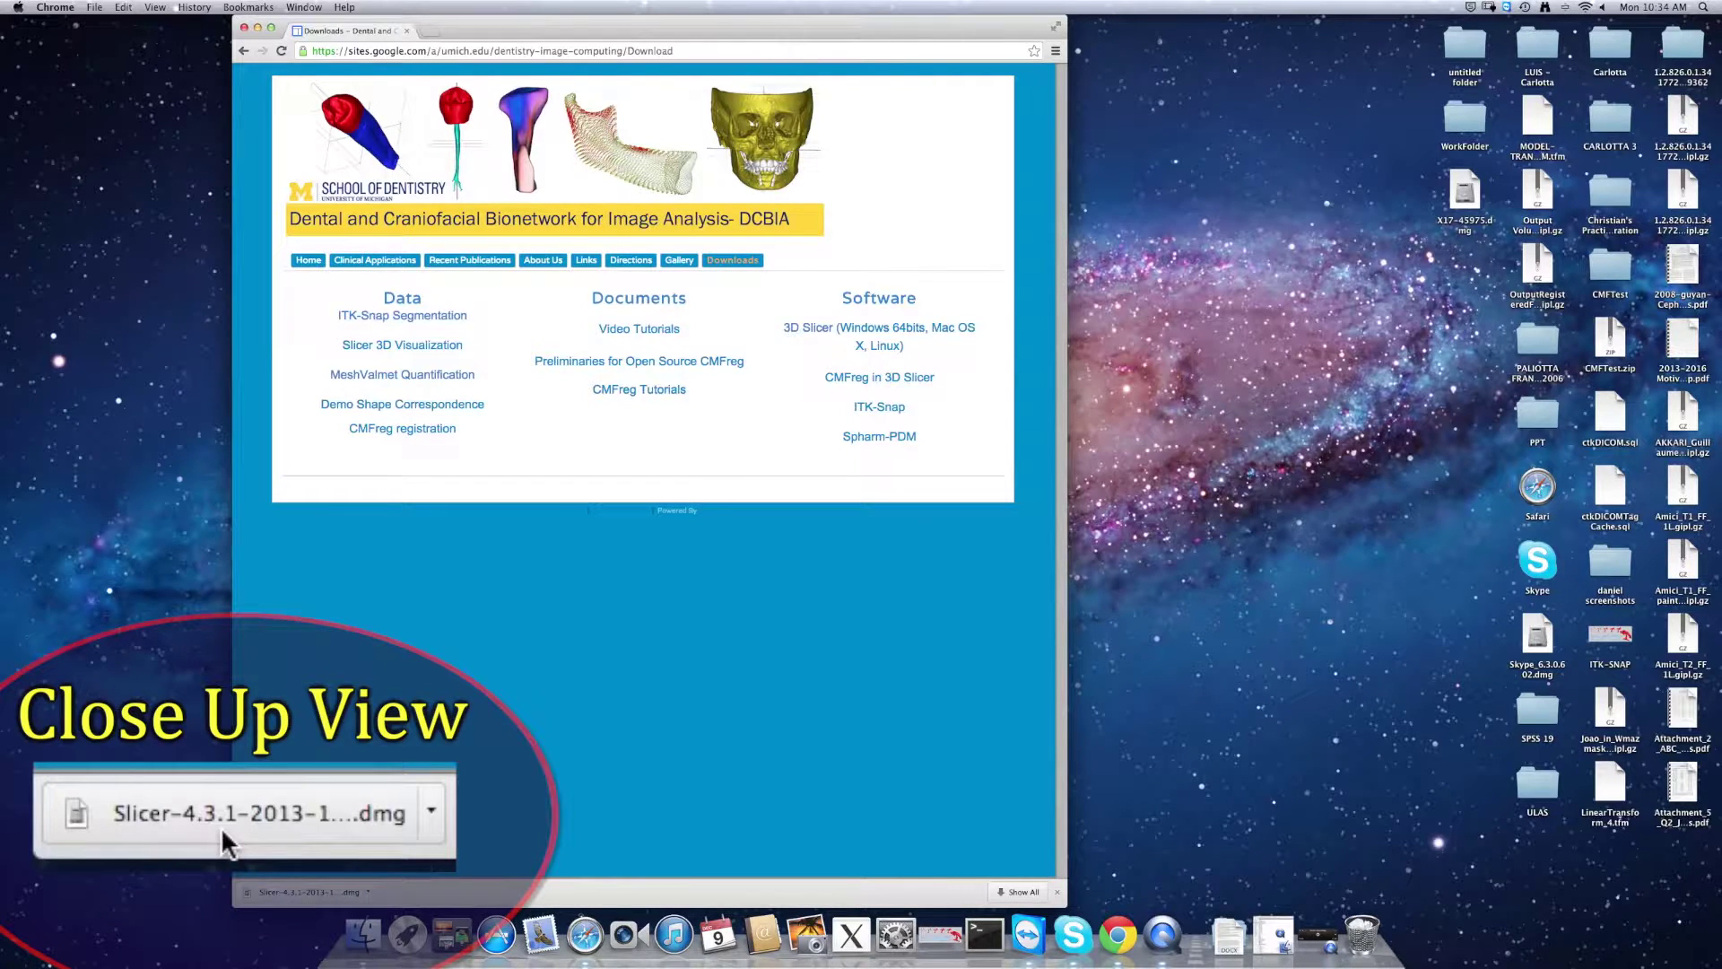
pyautogui.click(221, 826)
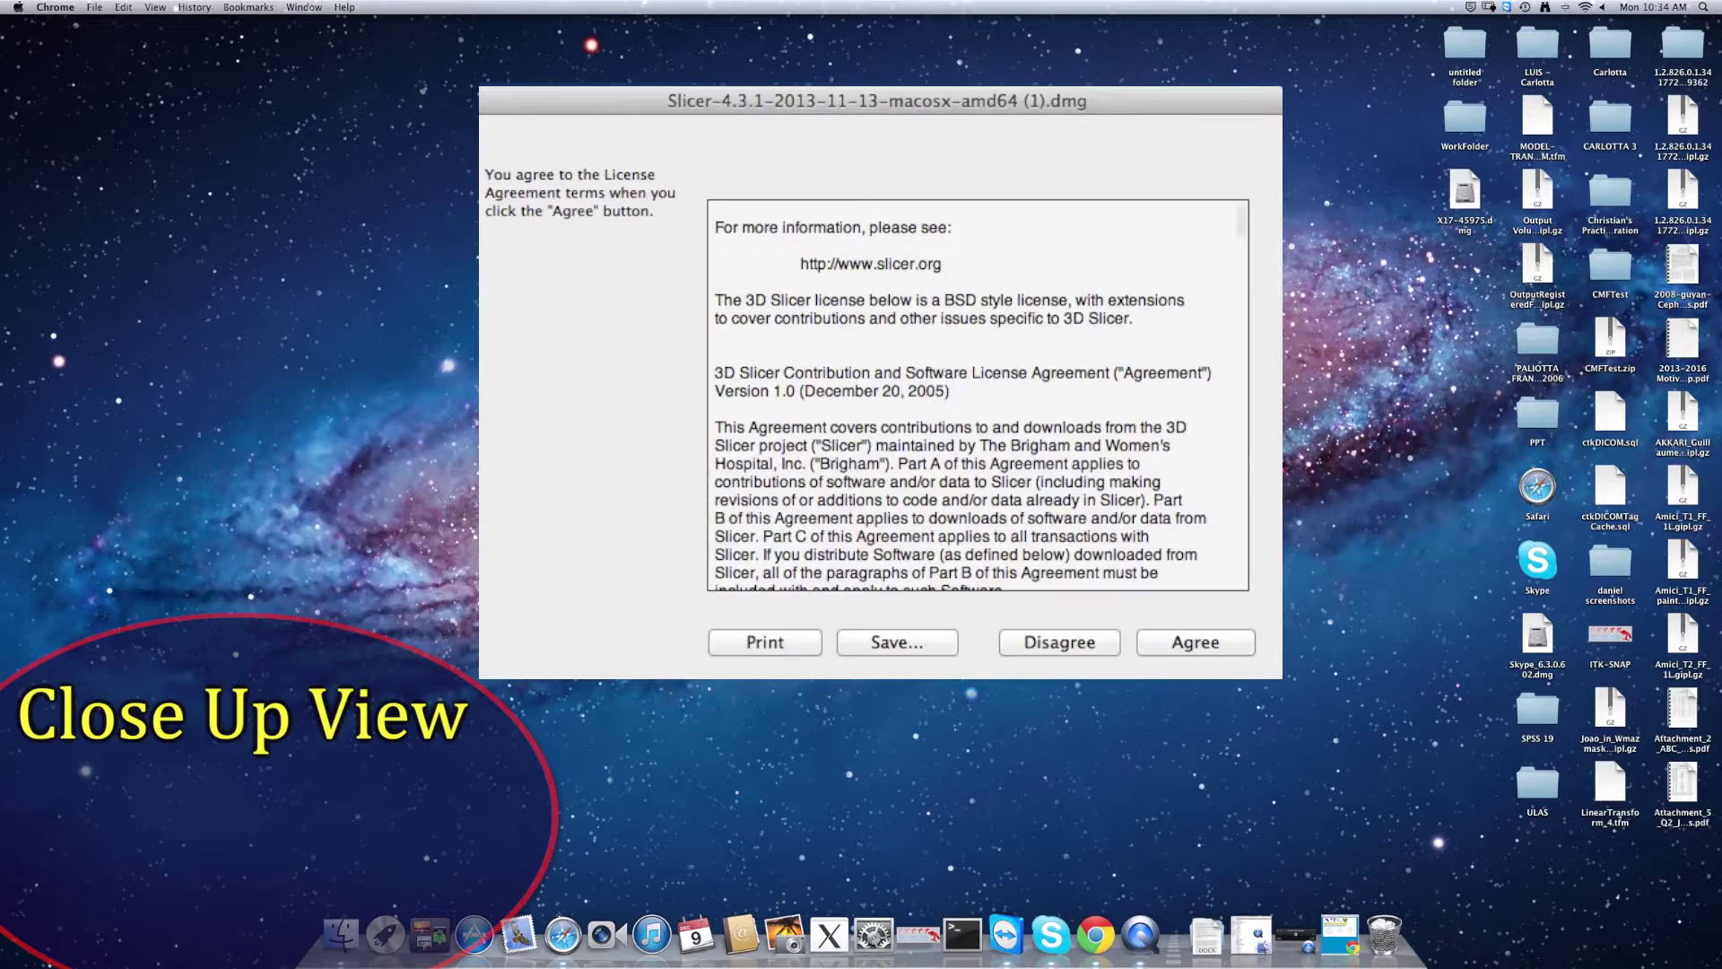
# Agree to the Slicer license and copy Slicer into the Applications folder
pyautogui.click(1193, 643)
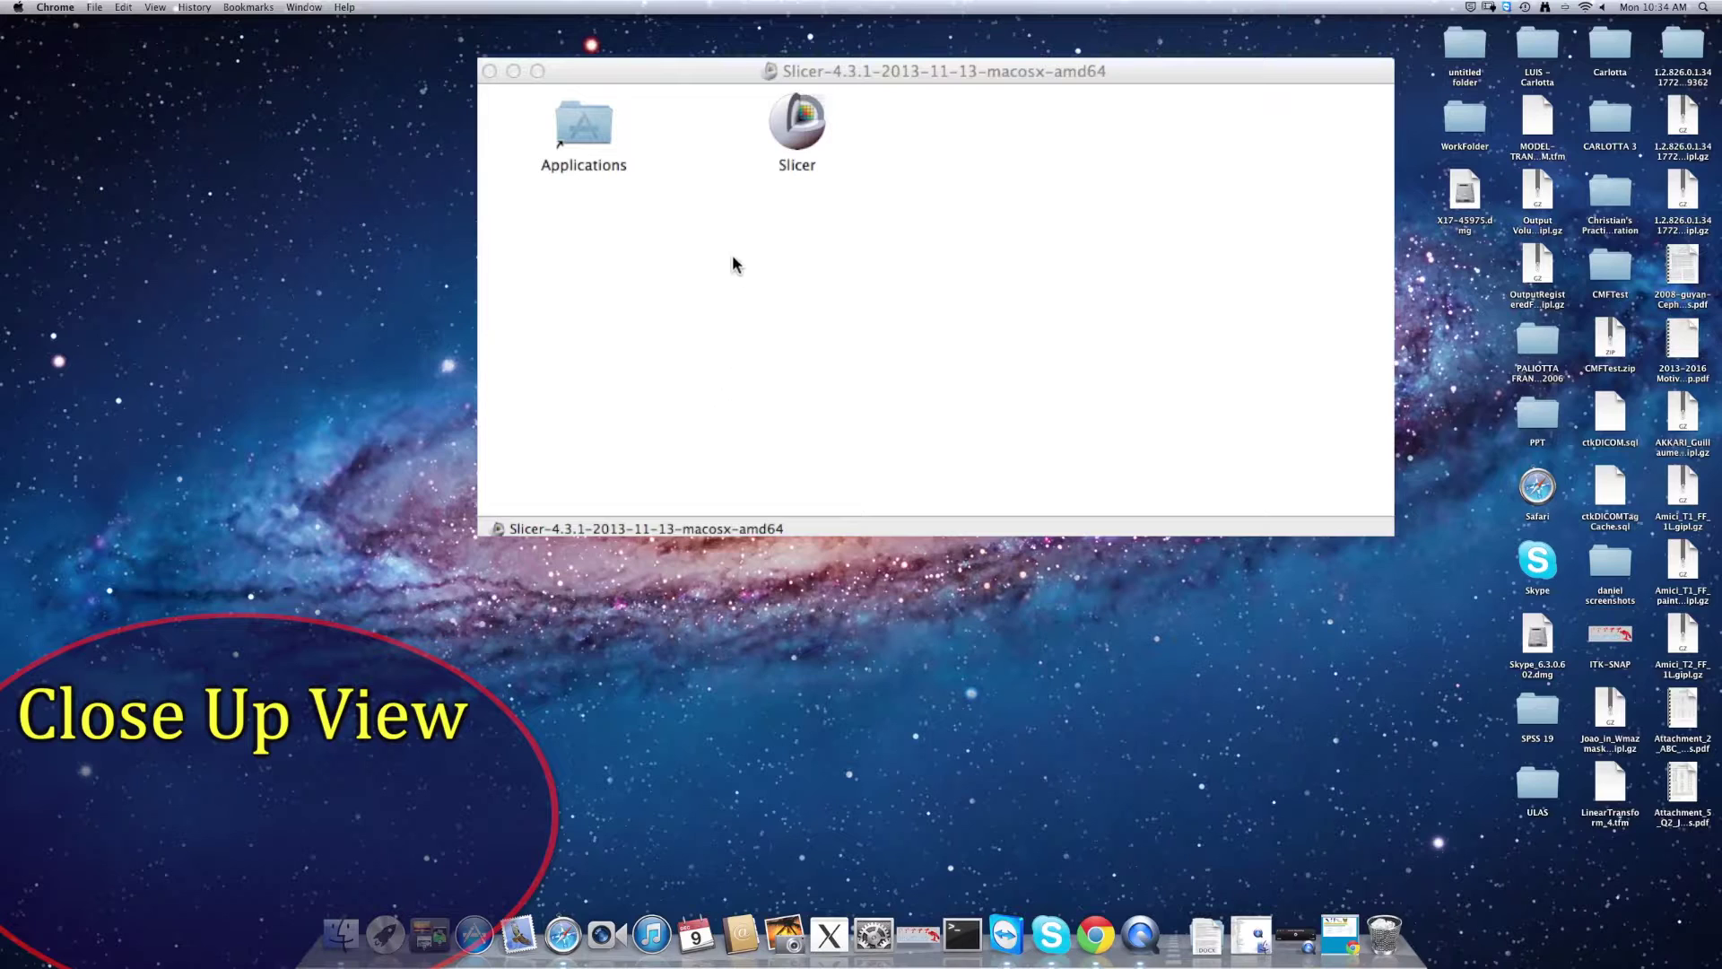
pyautogui.moveTo(802, 150); pyautogui.dragTo(582, 141)
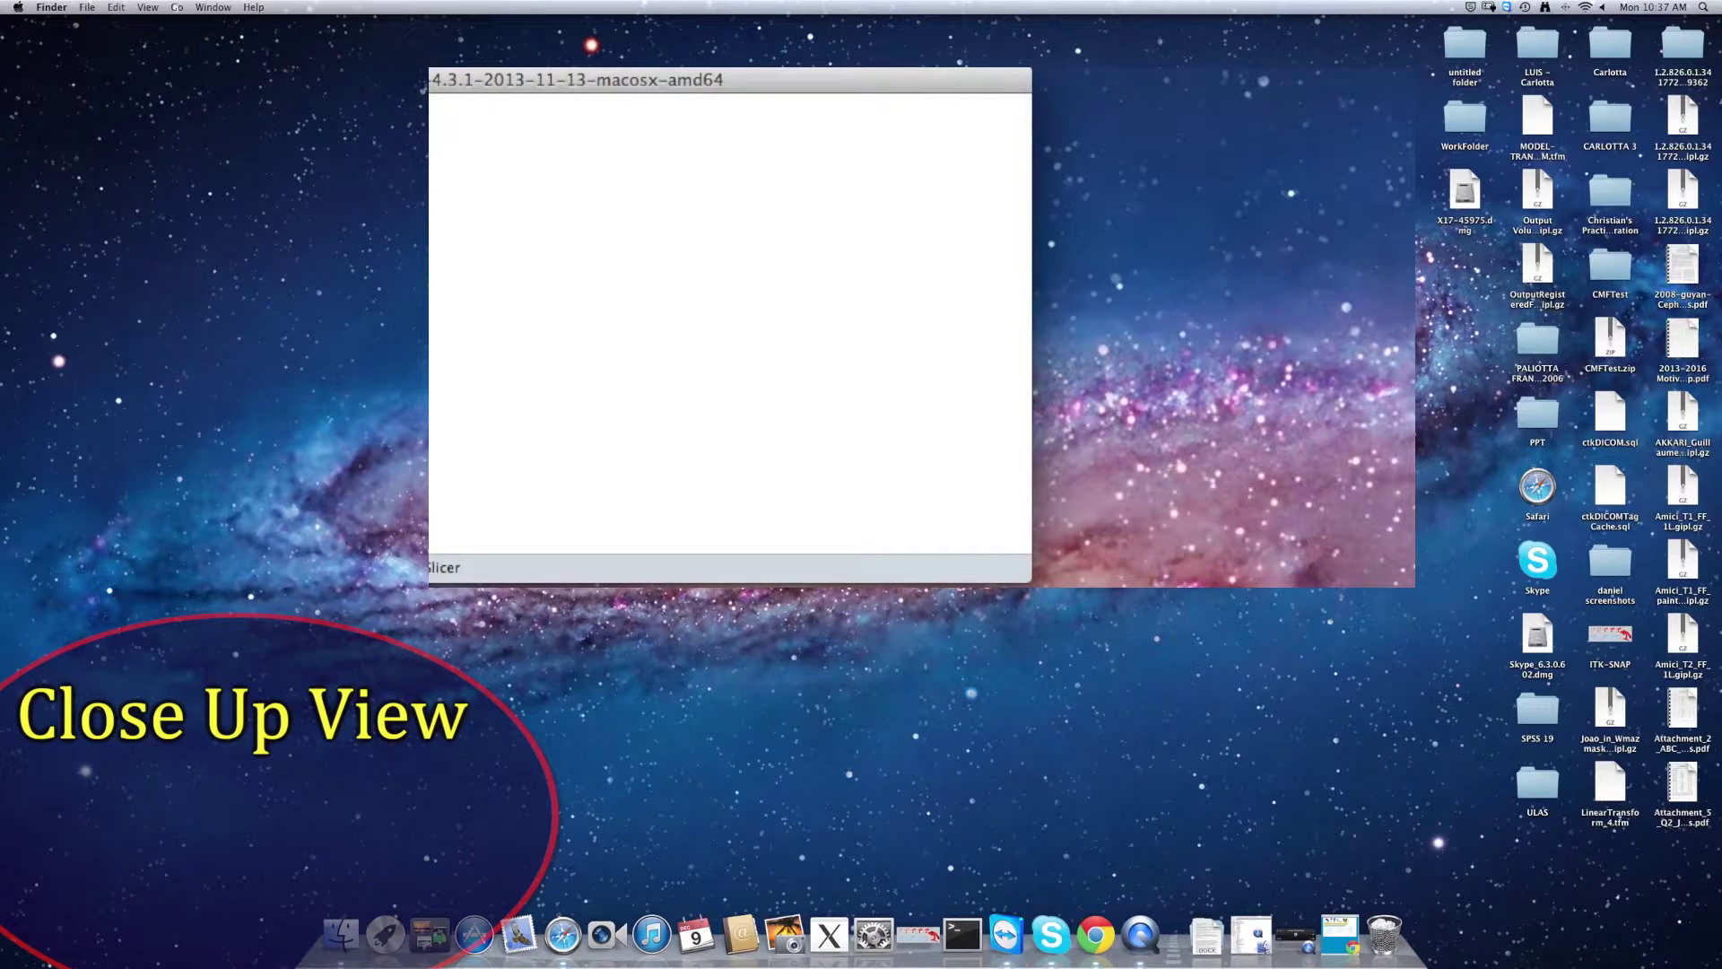
# Close the disk image, launch Slicer from Applications and allow the downloaded app to open
pyautogui.click(533, 105)
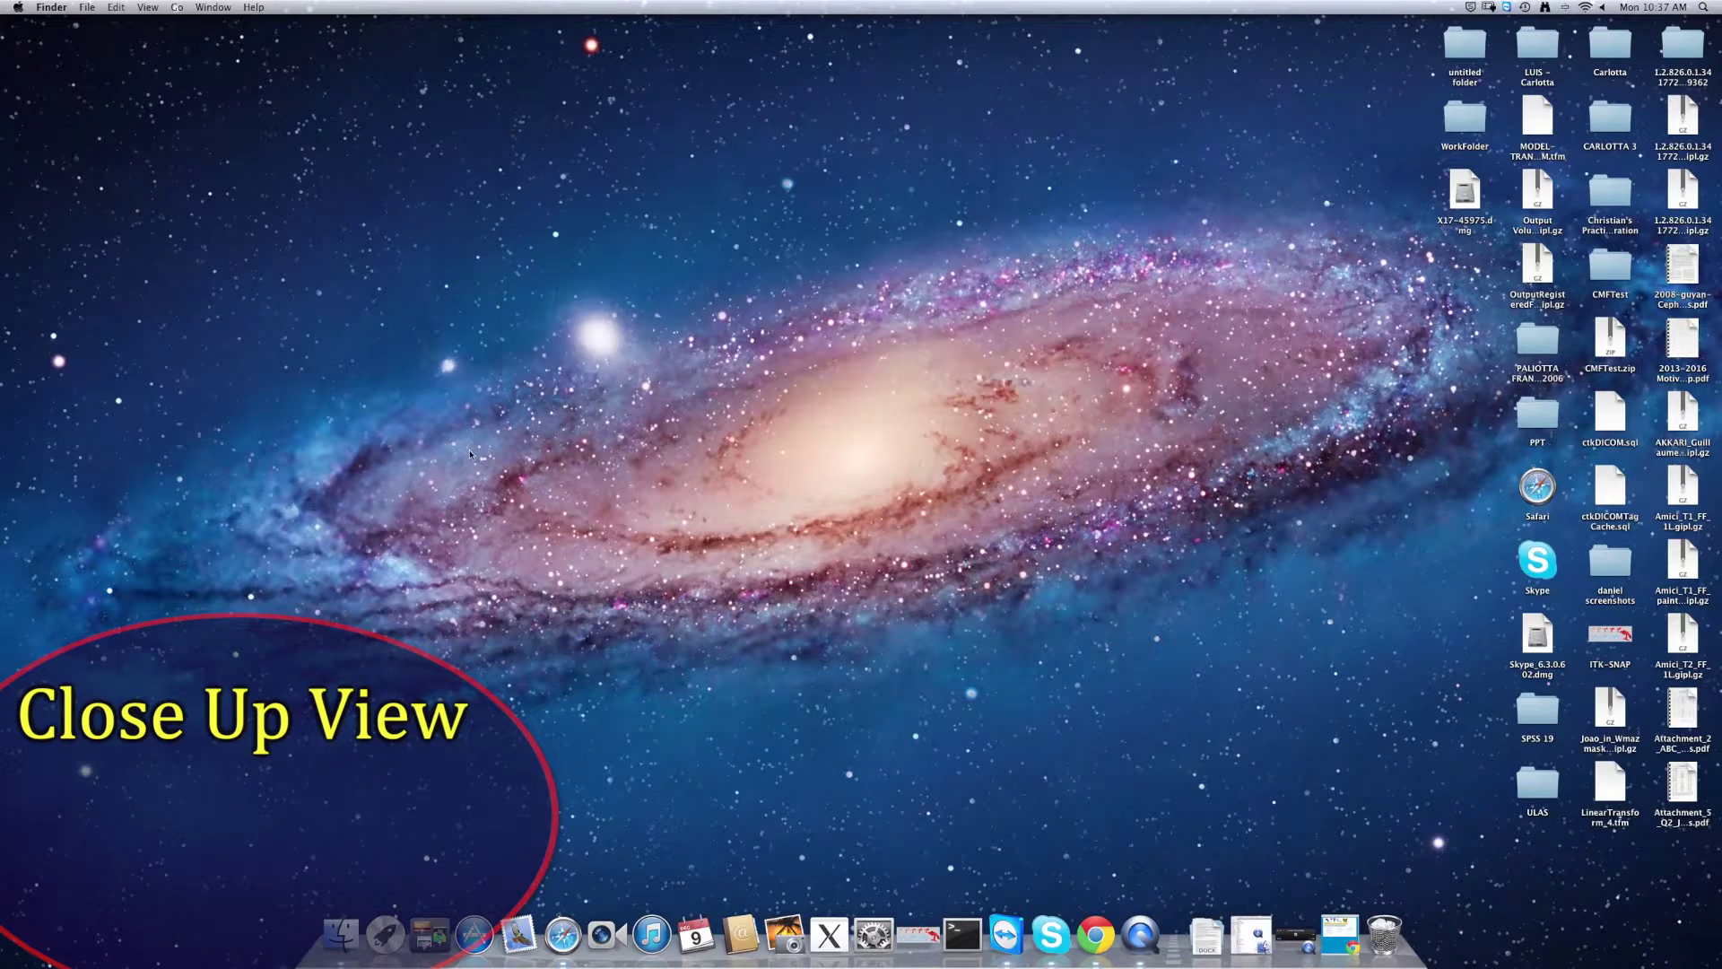
pyautogui.click(1251, 938)
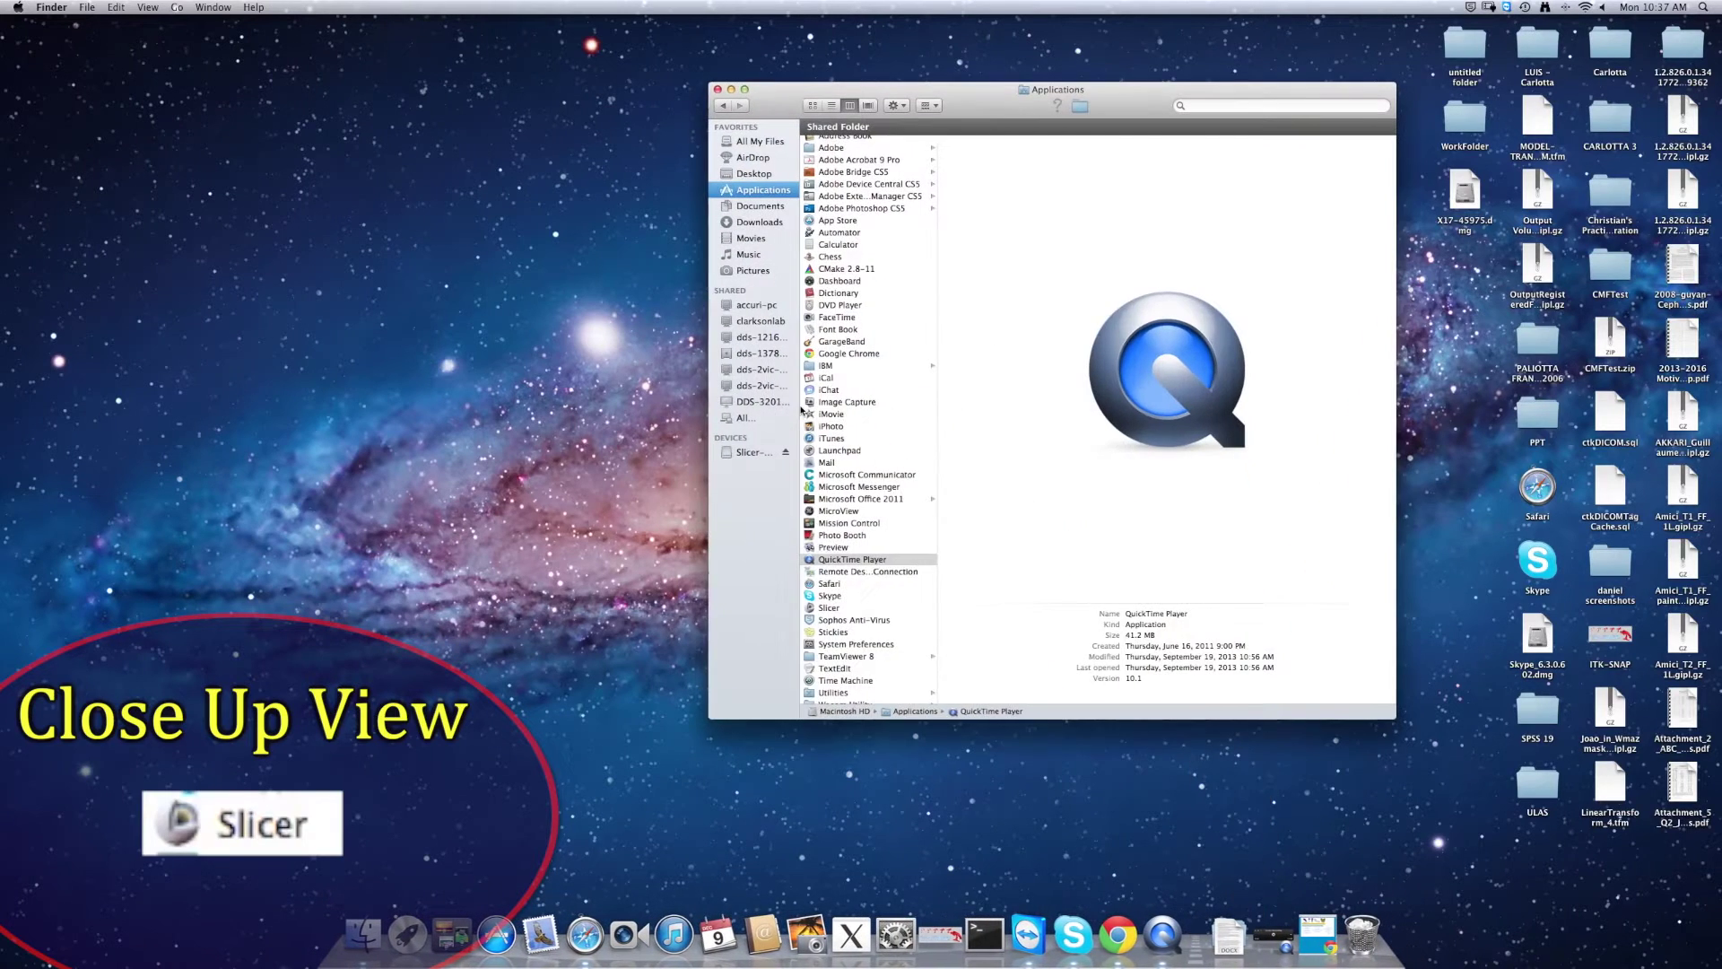
pyautogui.click(842, 607)
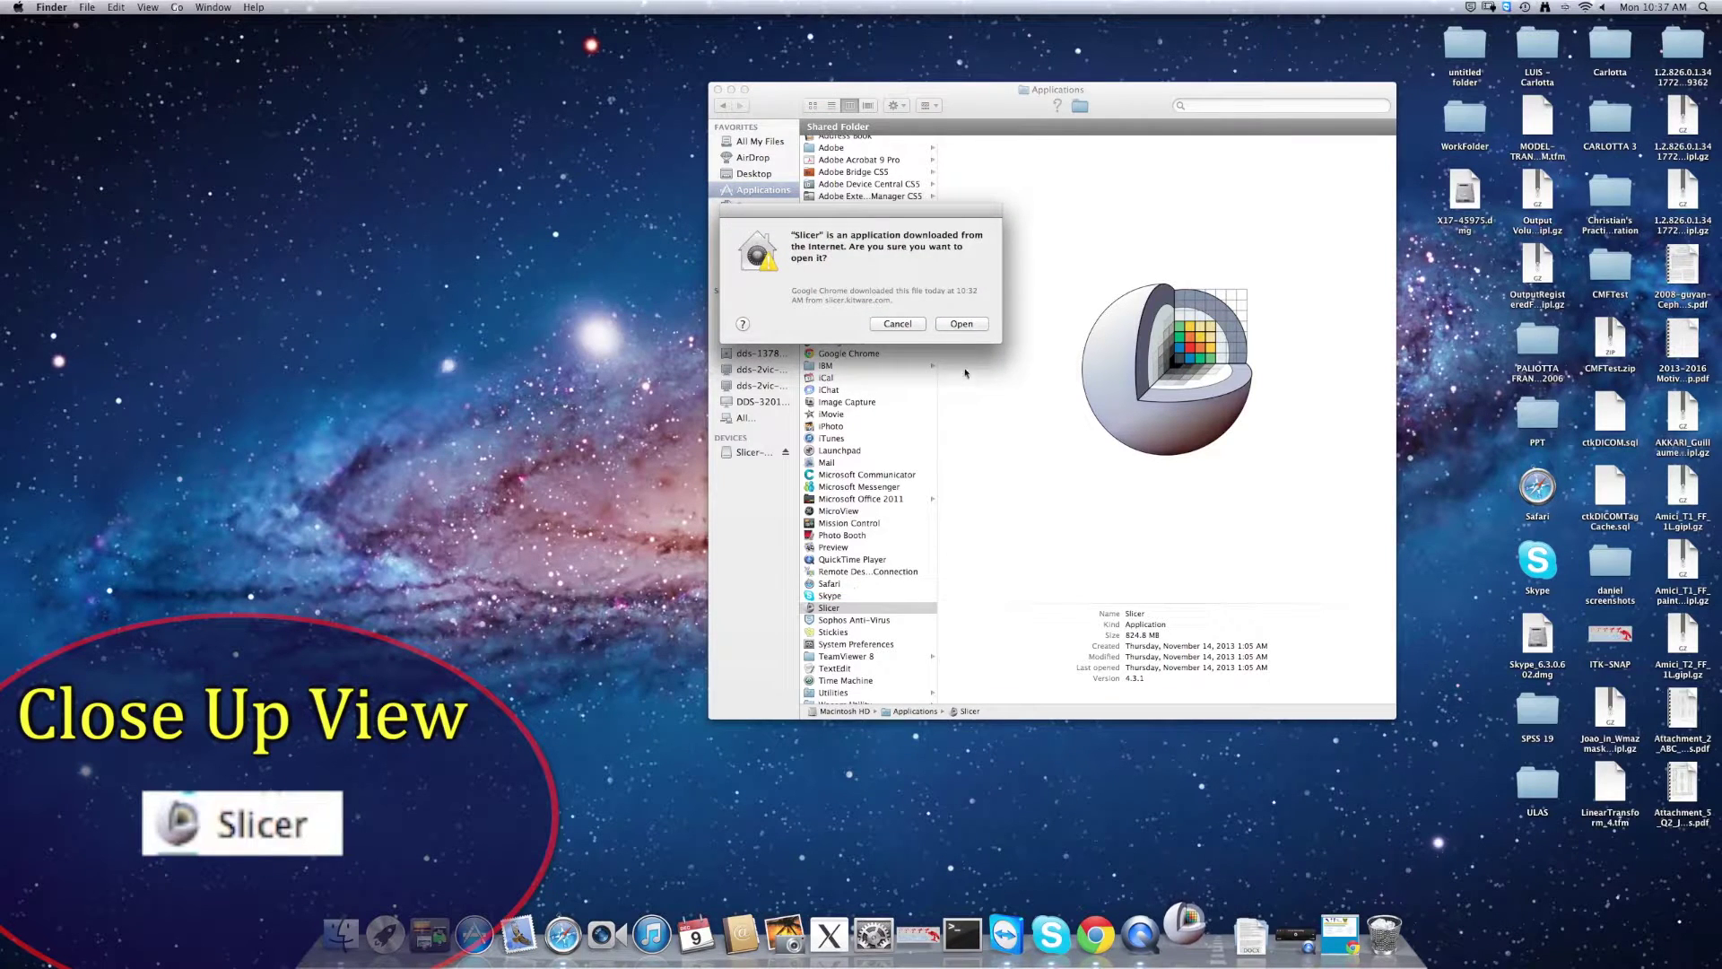
pyautogui.click(960, 323)
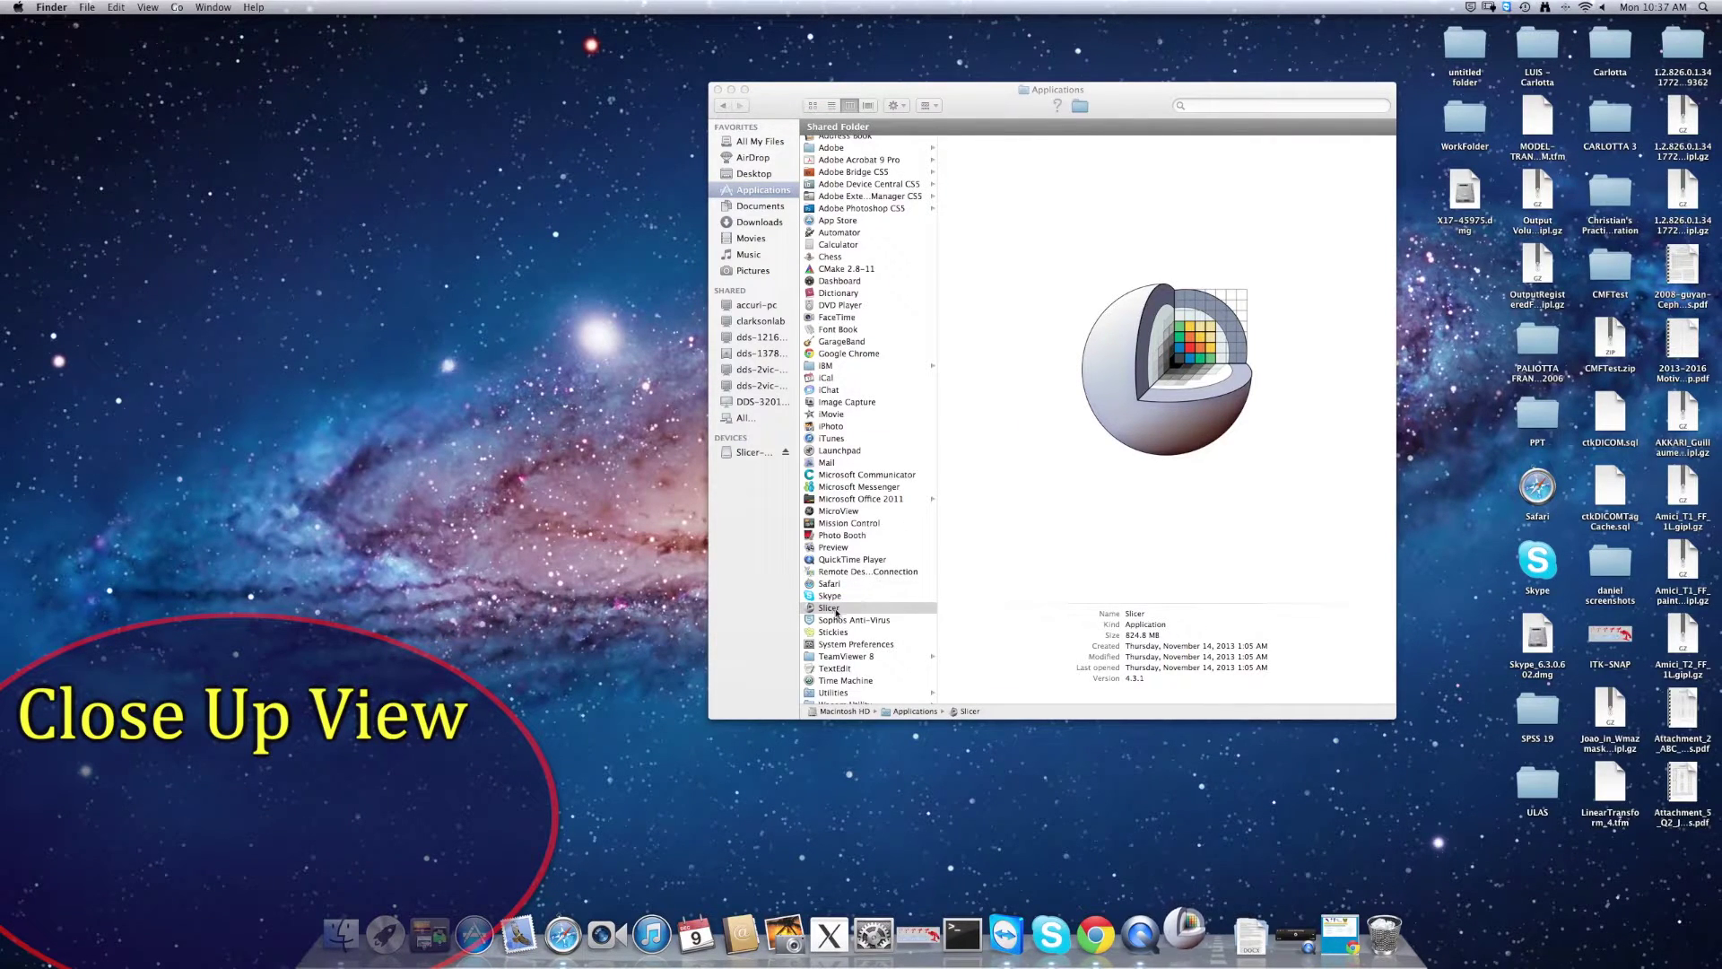
# Adjust the Slicer item via its context menu and close the Applications window
pyautogui.rightClick(837, 611)
pyautogui.click(1117, 726)
pyautogui.click(716, 91)
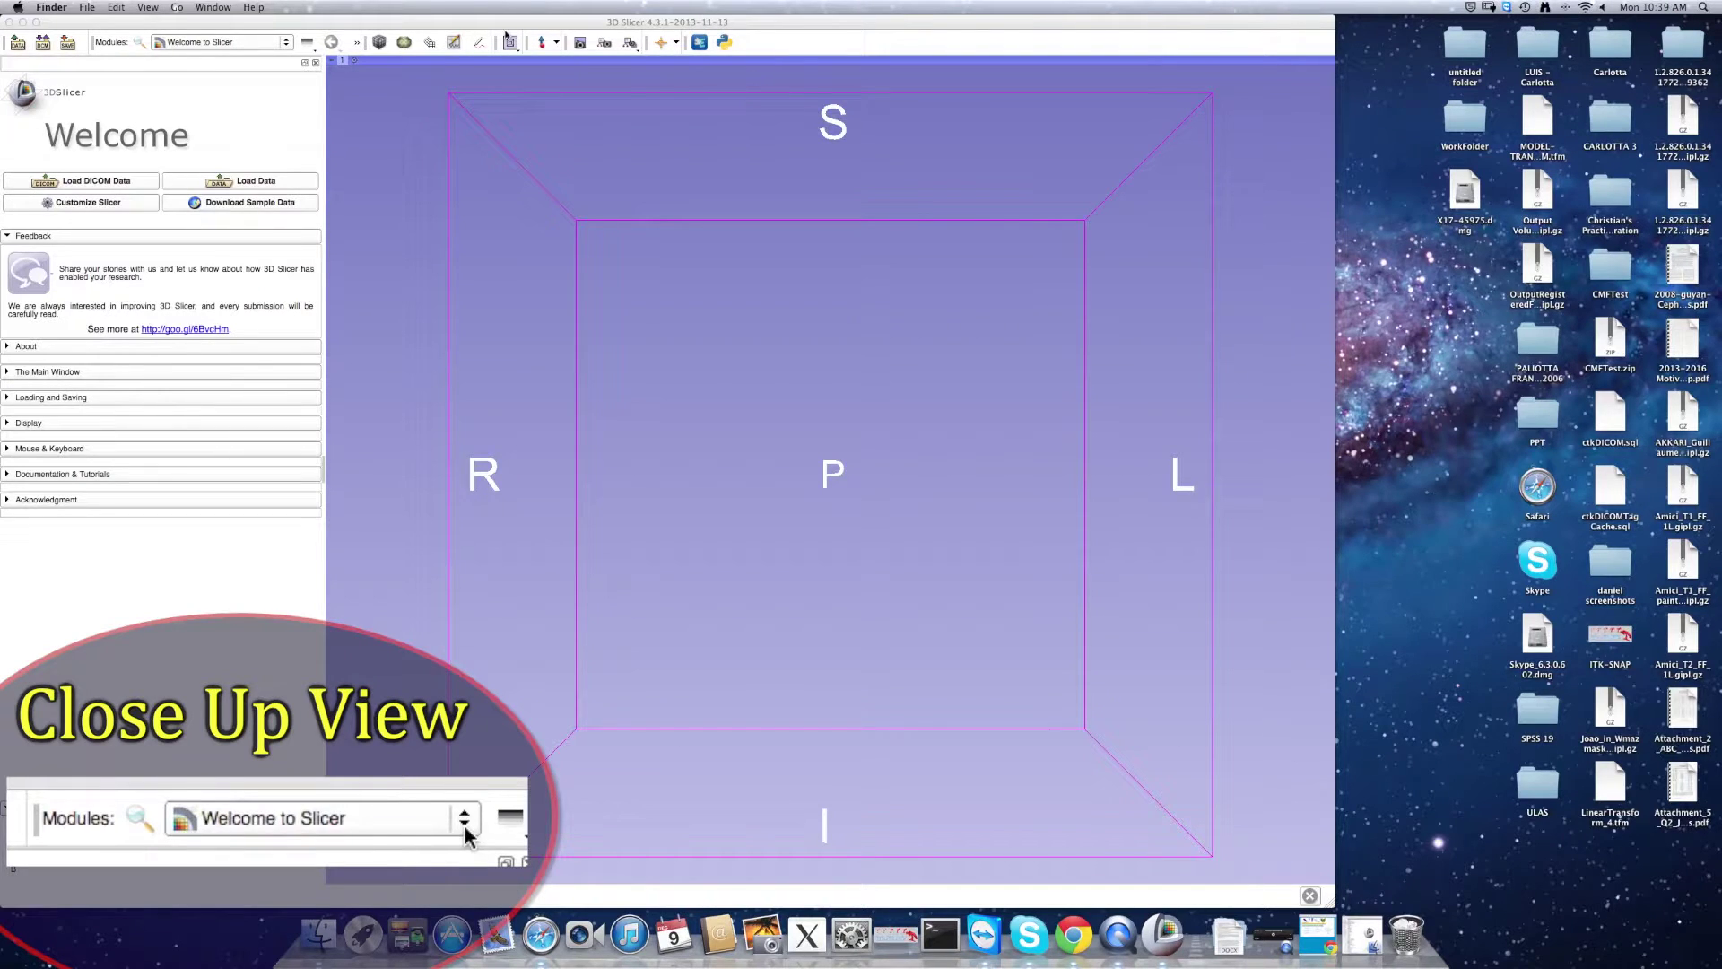
# Browse the module categories, then bring up the View menu with Extension Manager
pyautogui.click(287, 43)
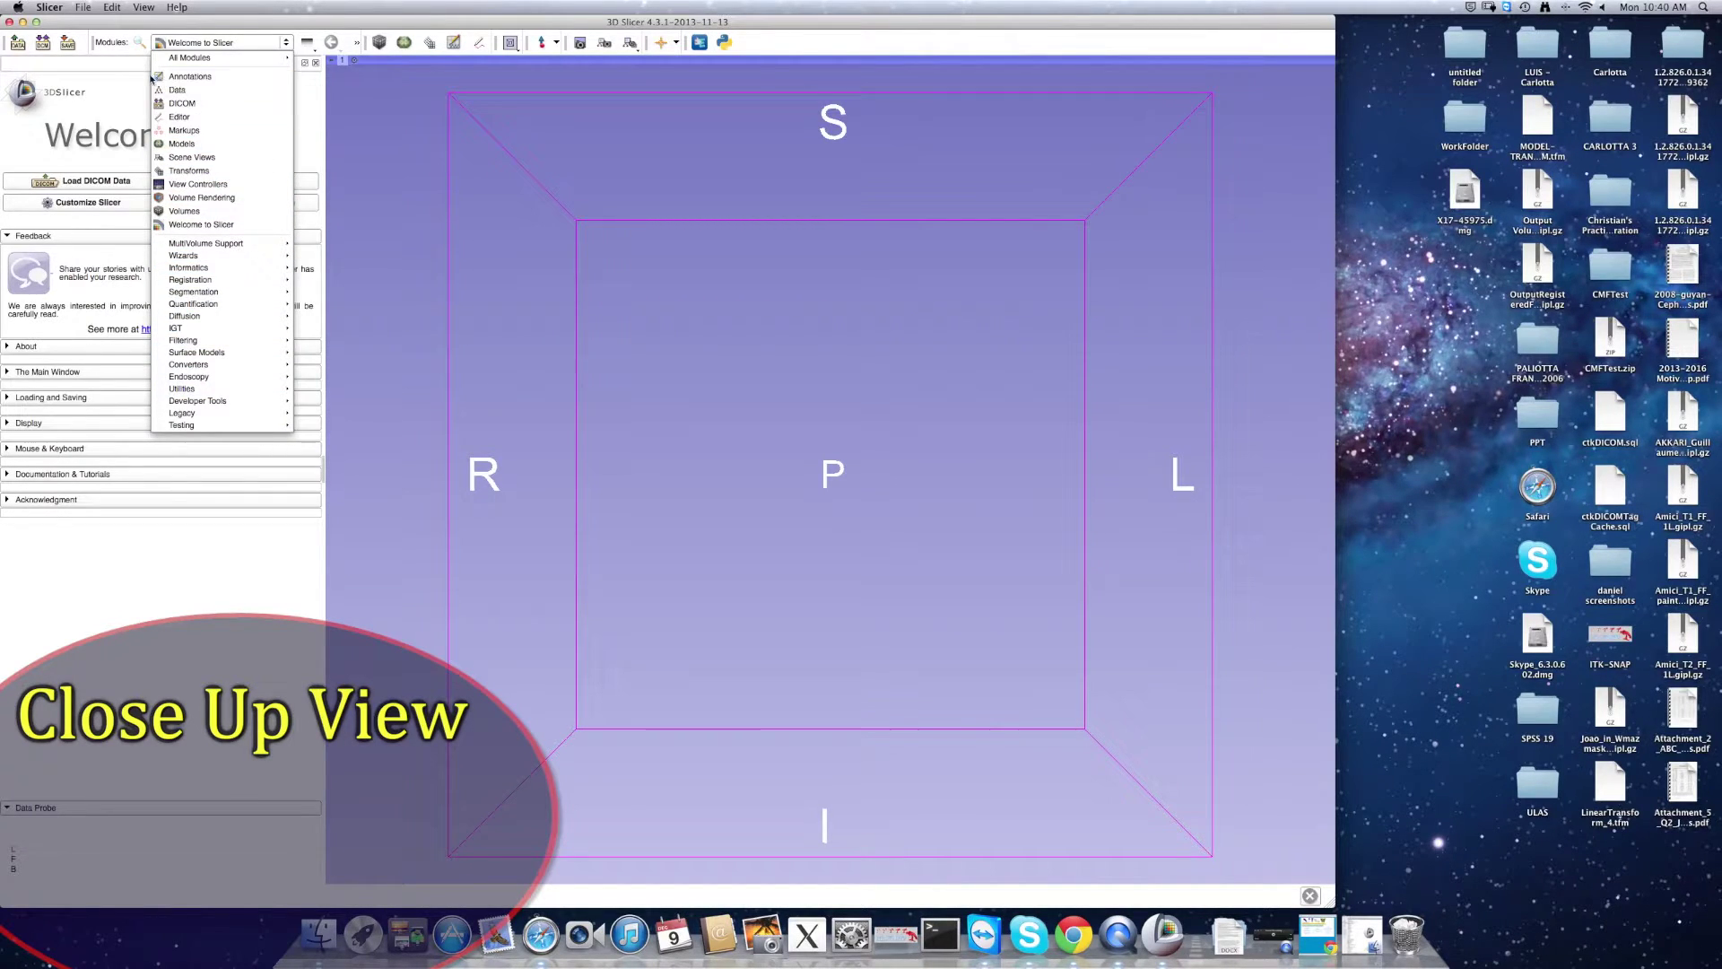
pyautogui.click(136, 72)
pyautogui.click(144, 8)
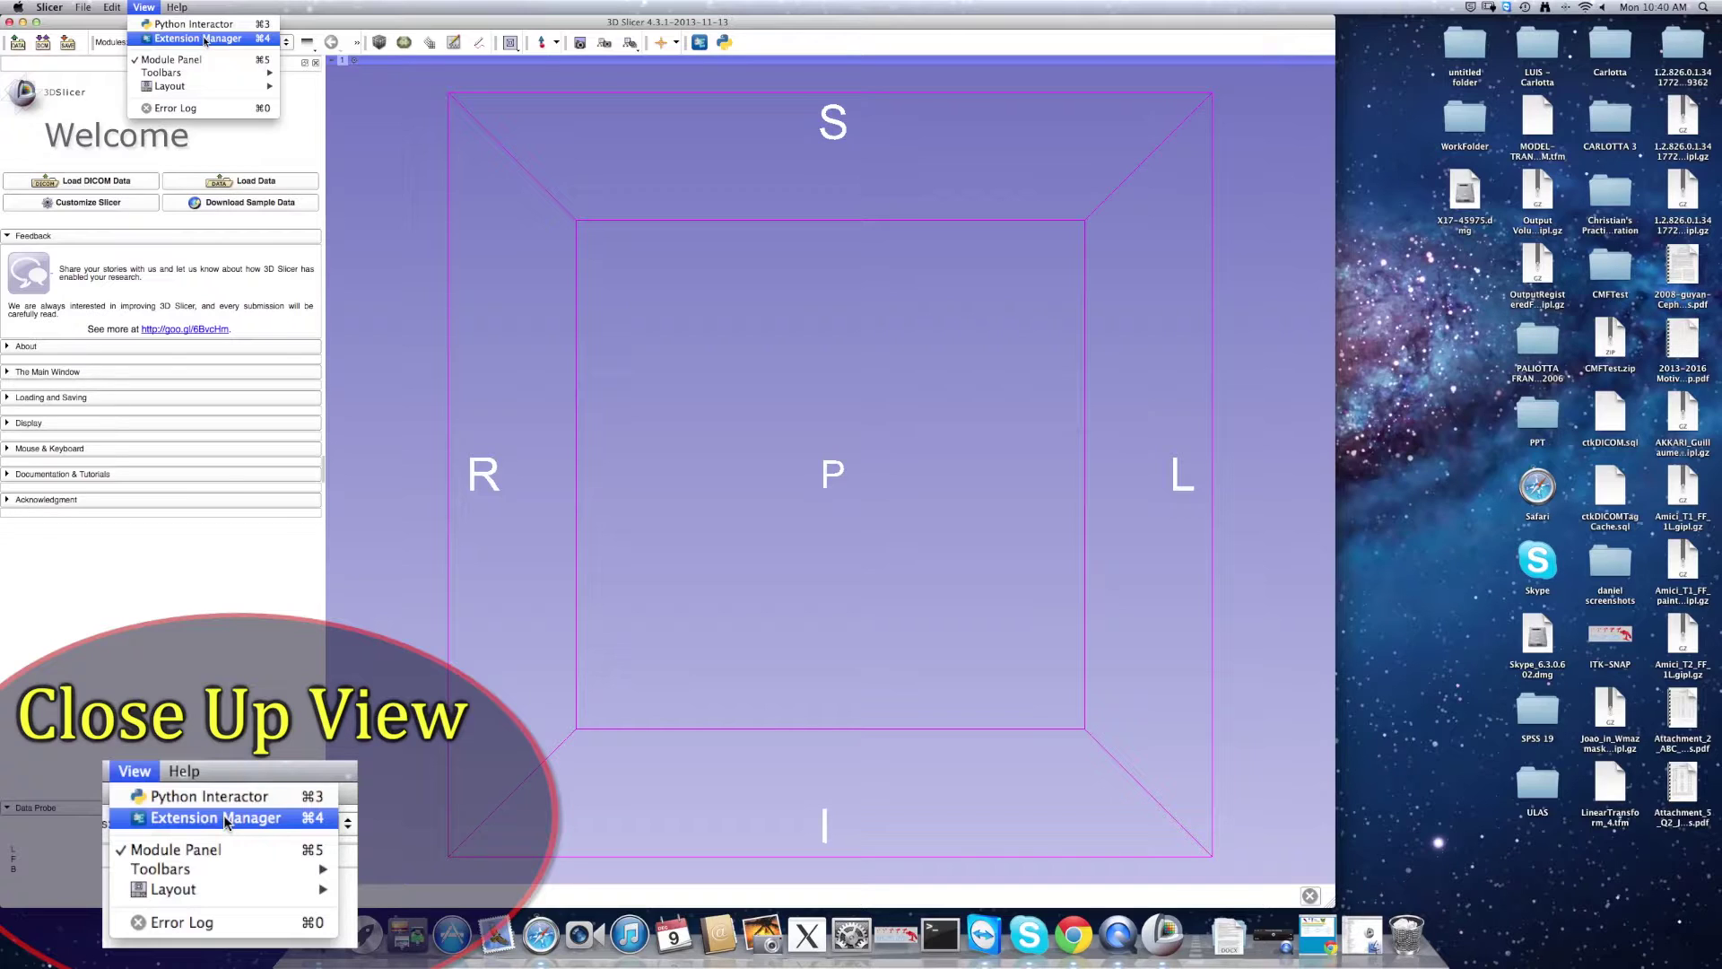
# In the Extensions Manager, filter to Registration and install the CMFreg extension
pyautogui.click(206, 40)
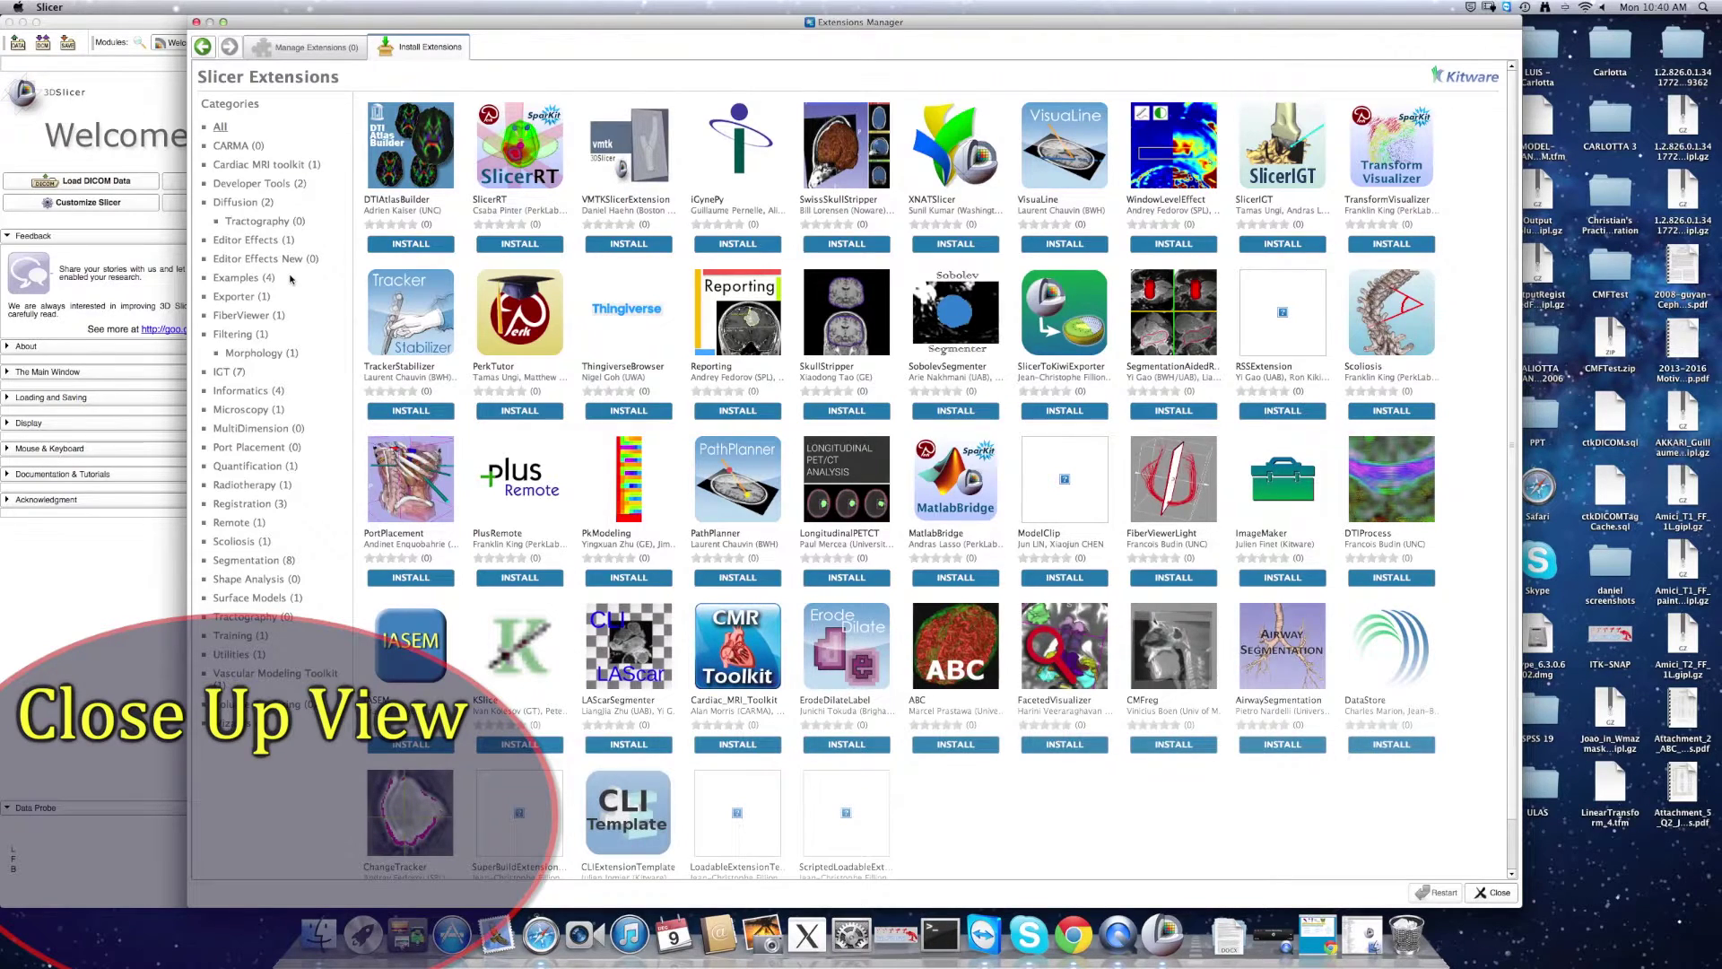
pyautogui.scroll(-1, 290, 411)
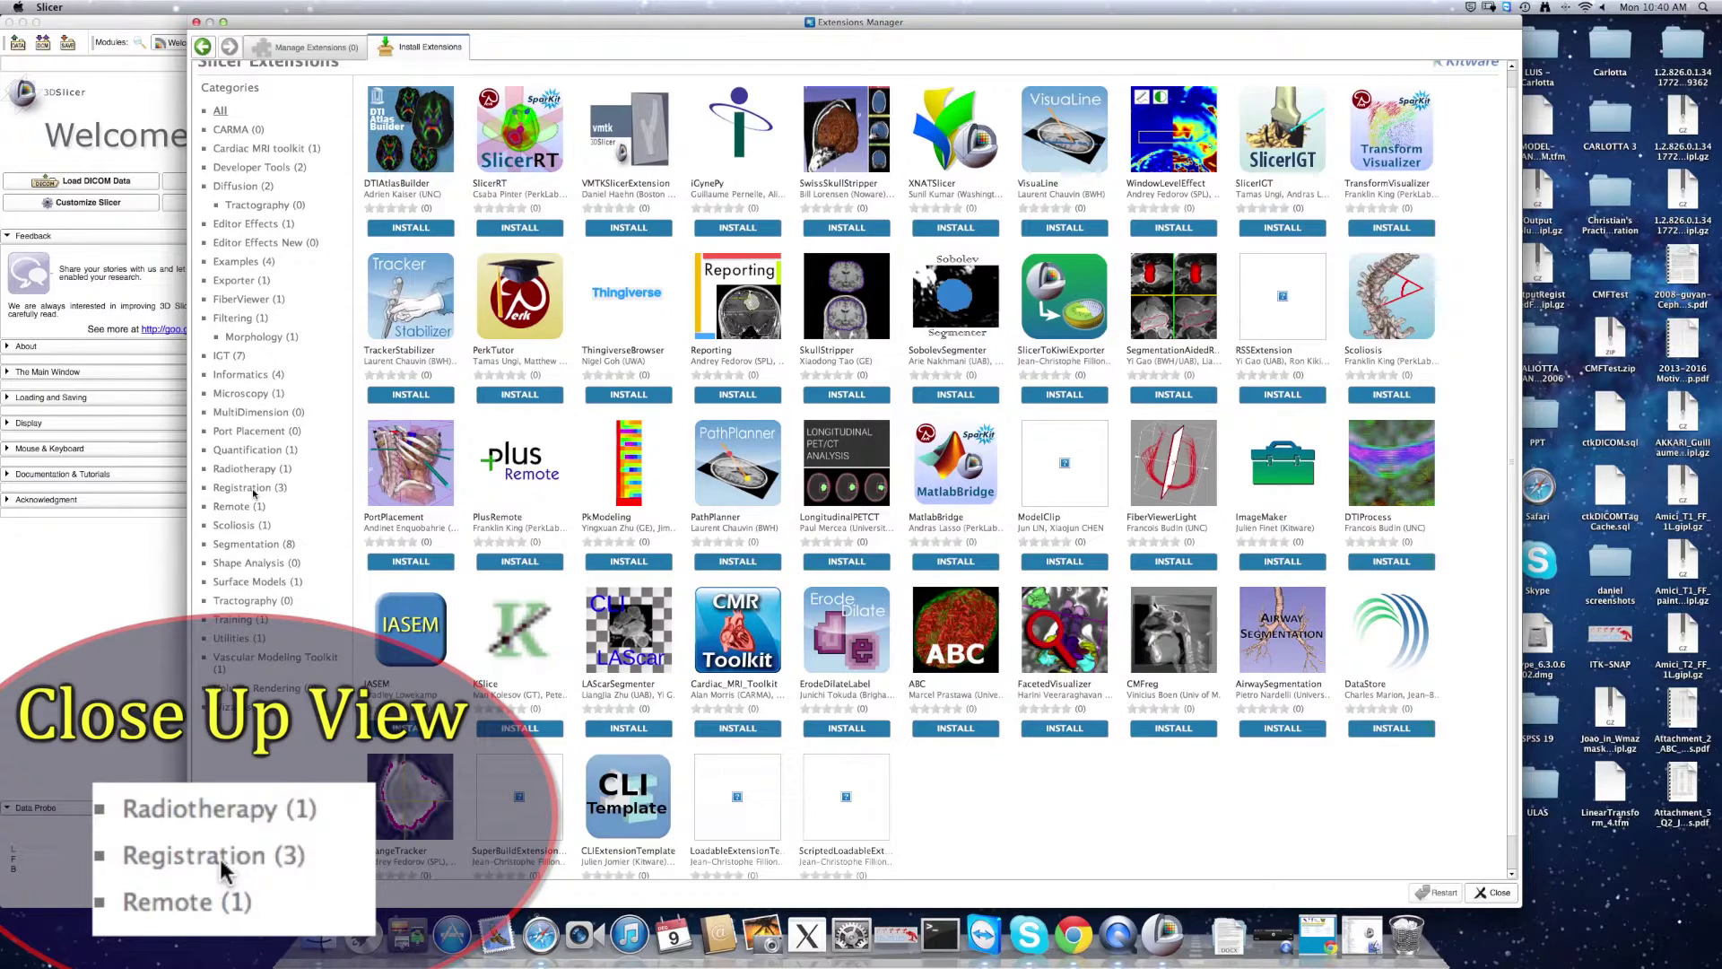
pyautogui.click(244, 488)
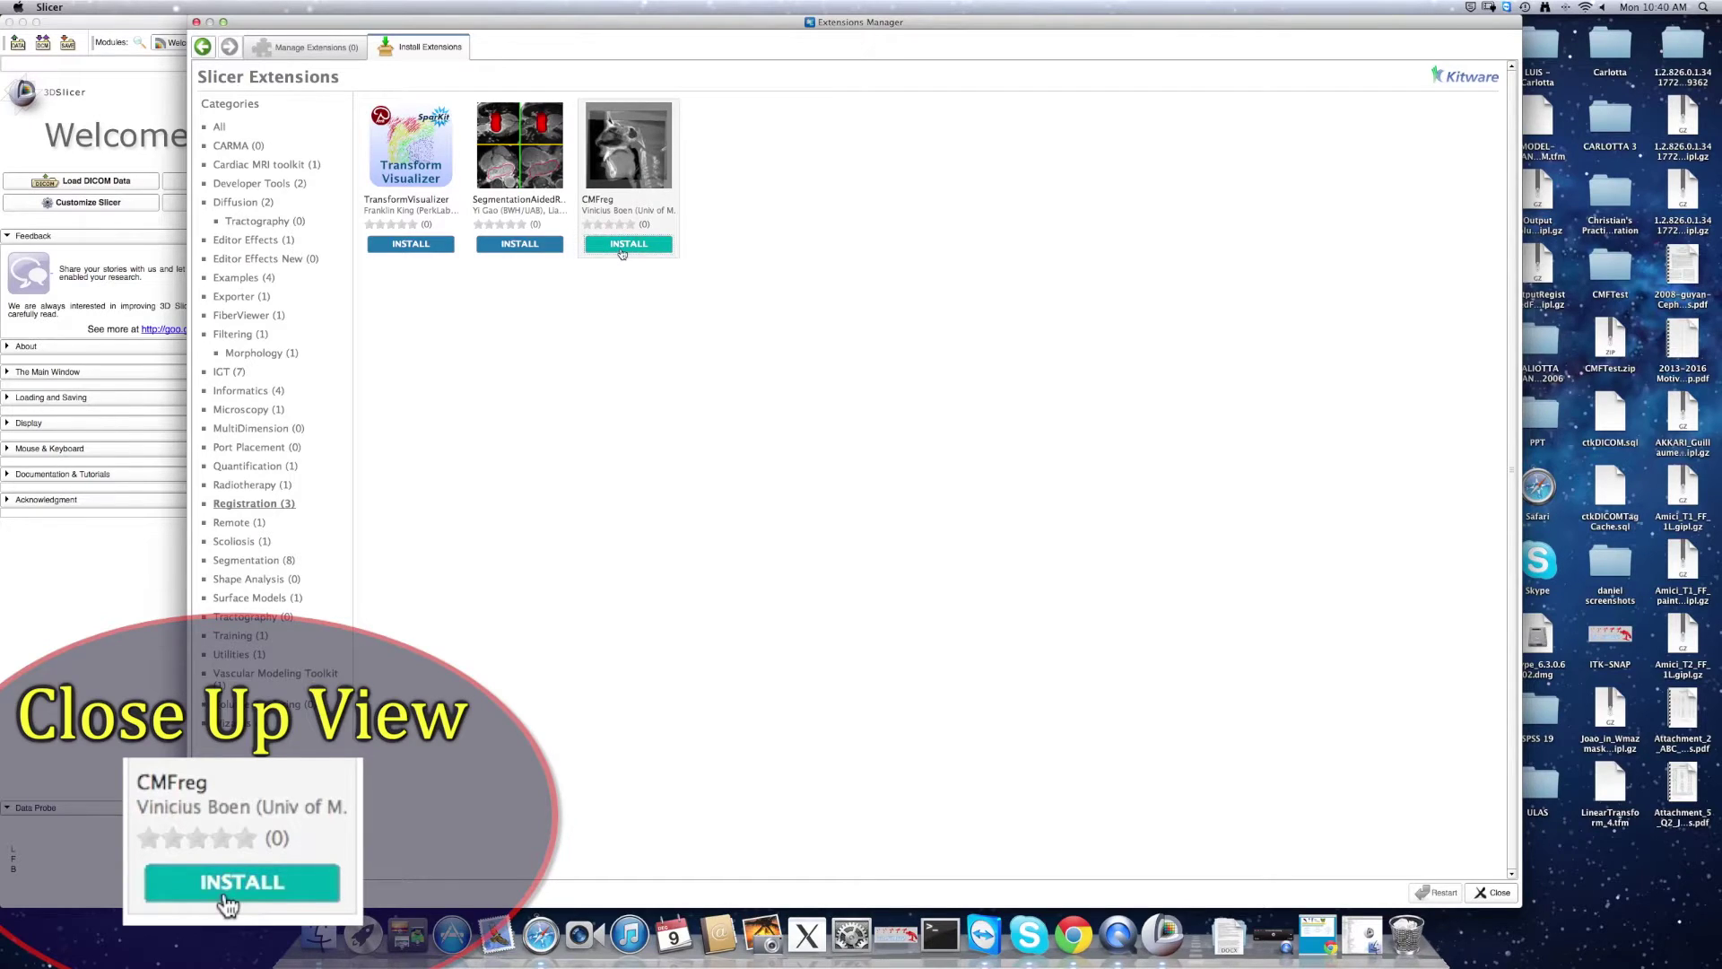
pyautogui.click(622, 245)
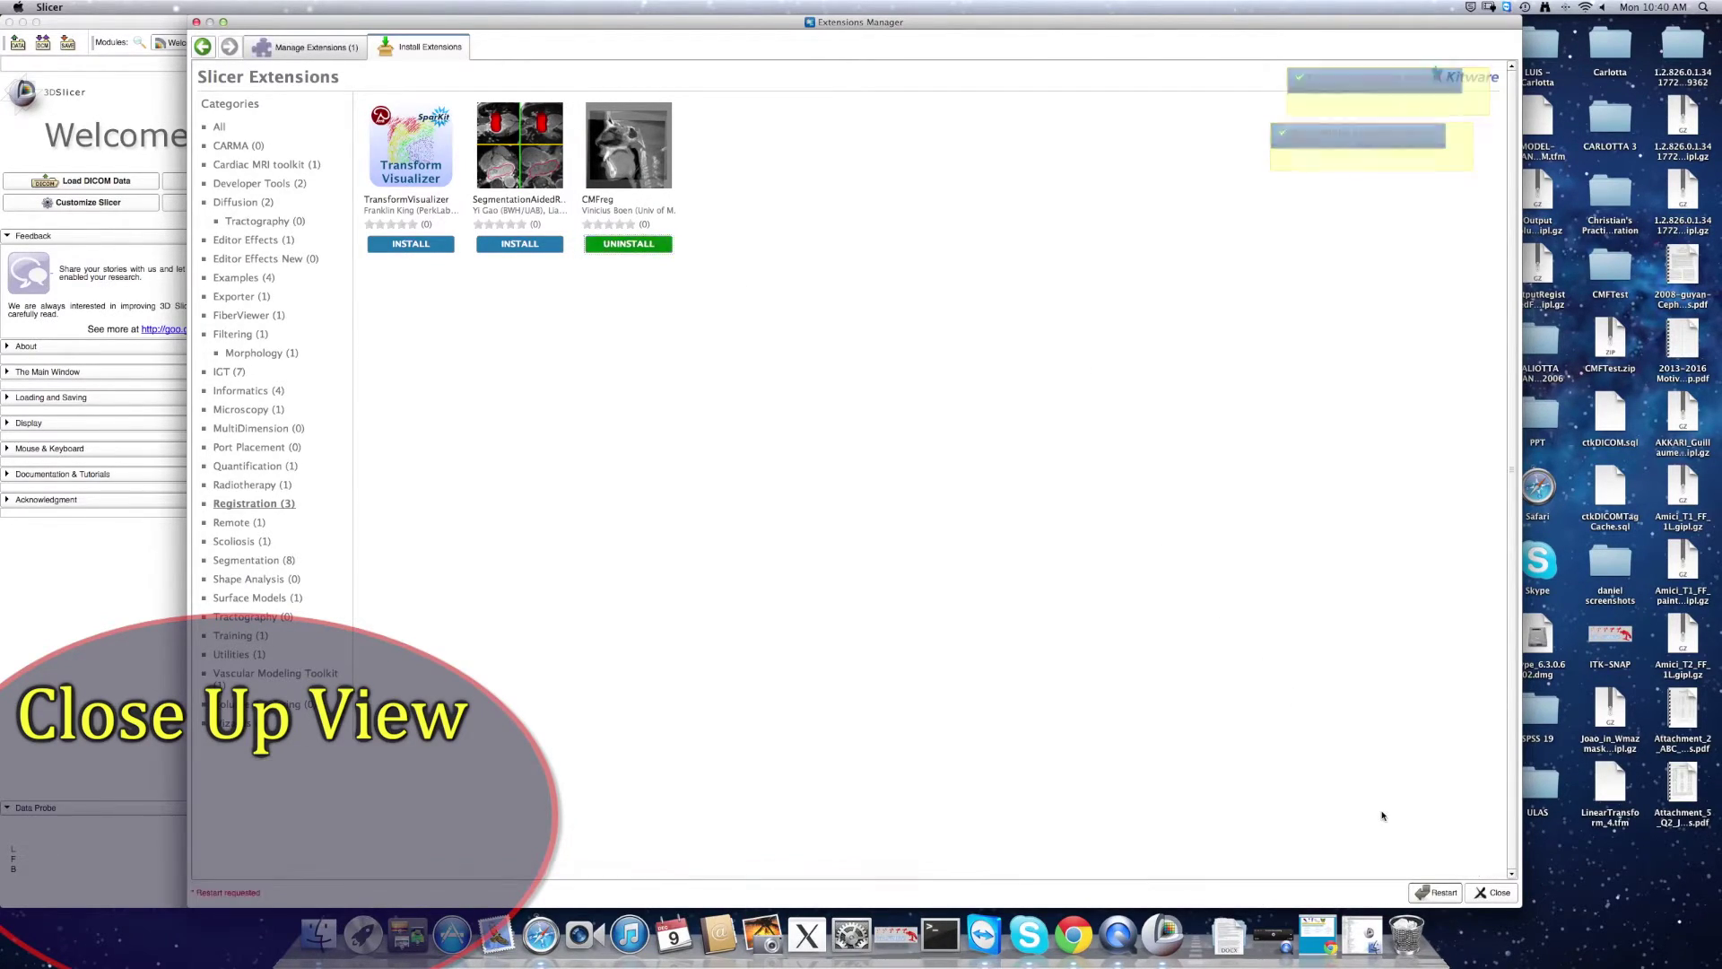
# Close the Extensions Manager and confirm restarting Slicer to load CMFreg
pyautogui.click(1437, 892)
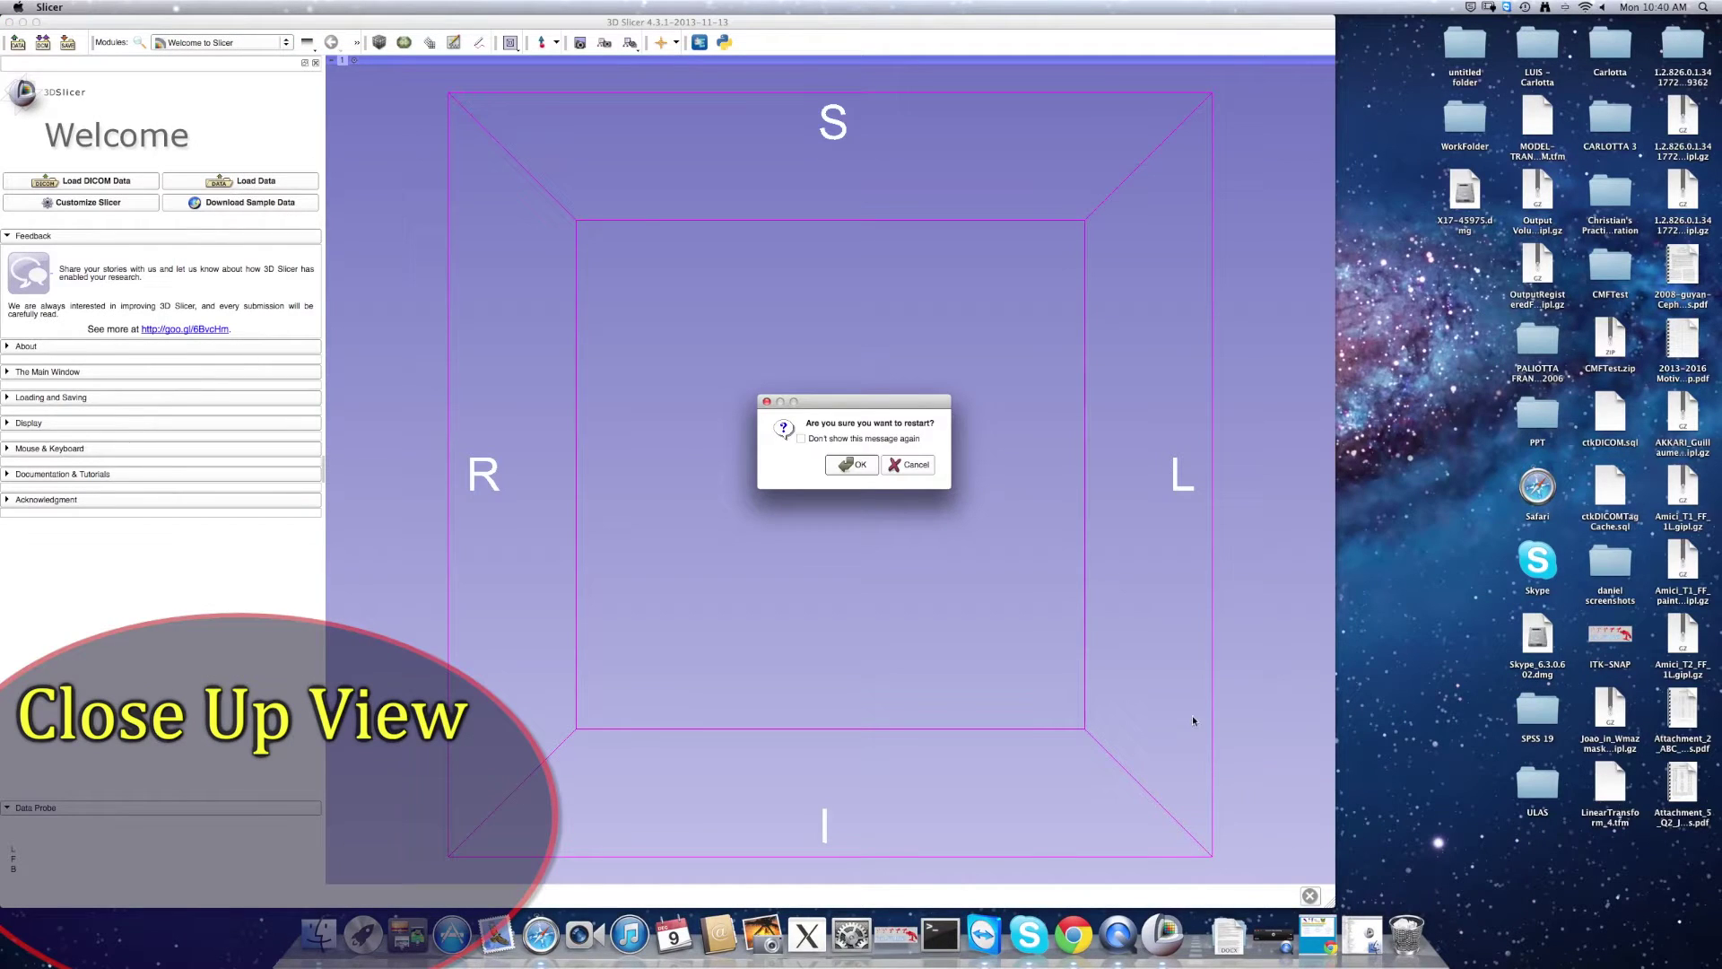
pyautogui.click(854, 464)
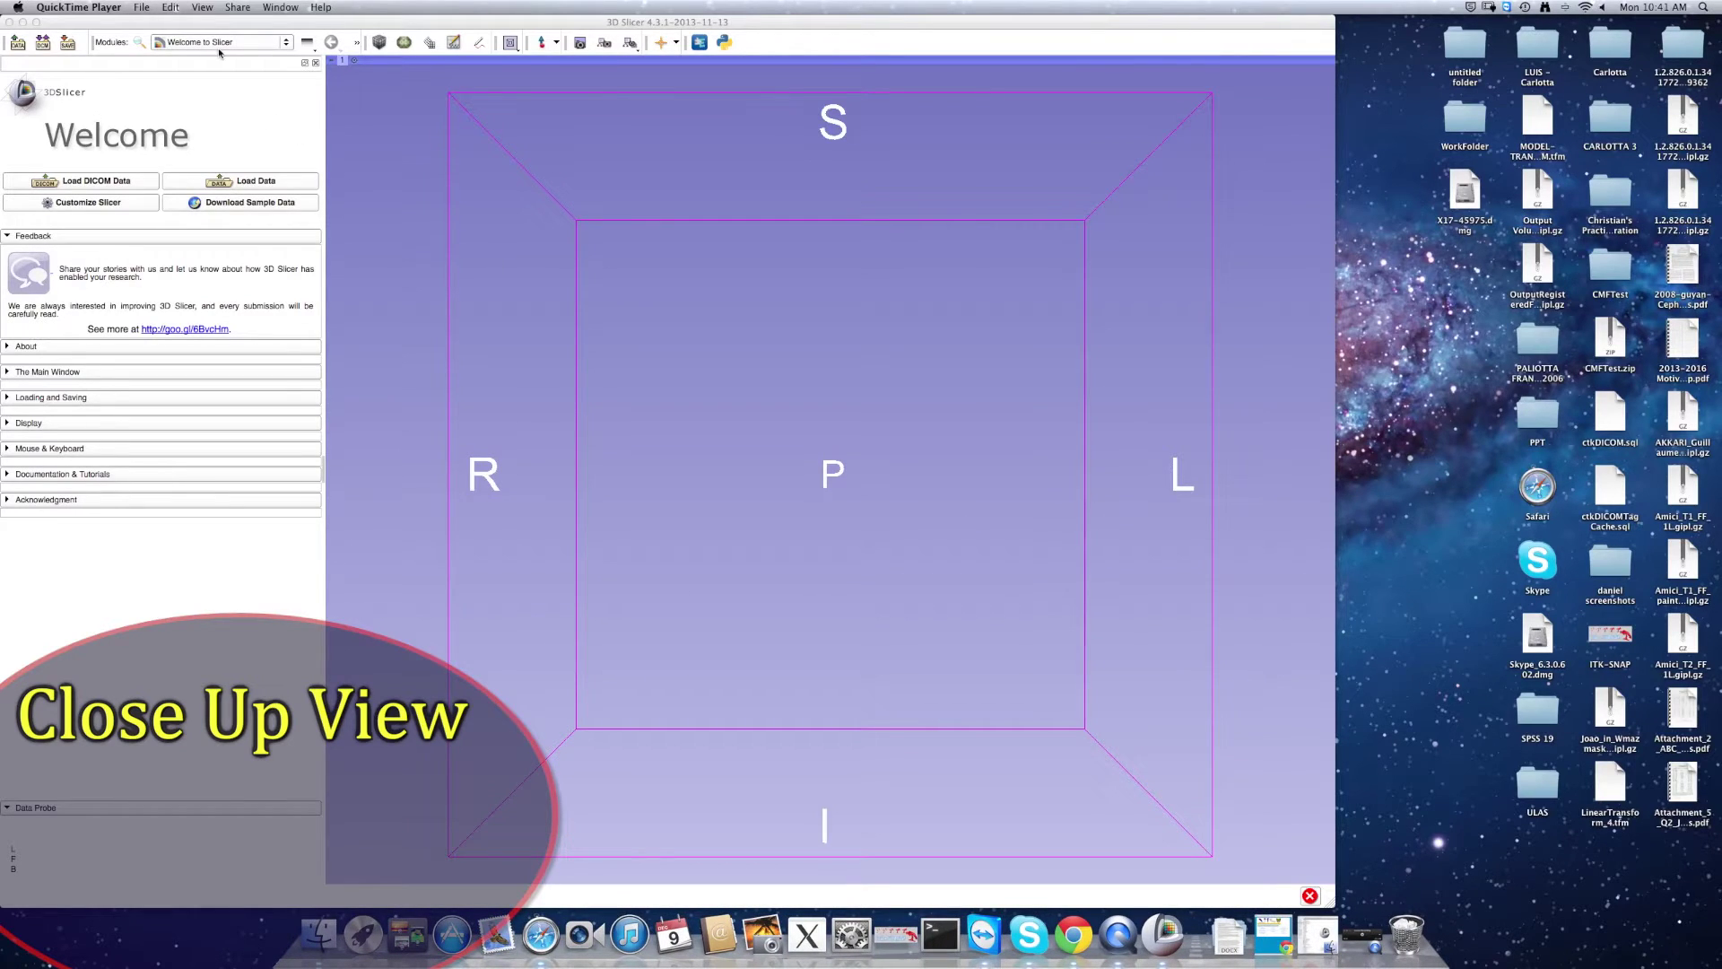
pyautogui.click(262, 43)
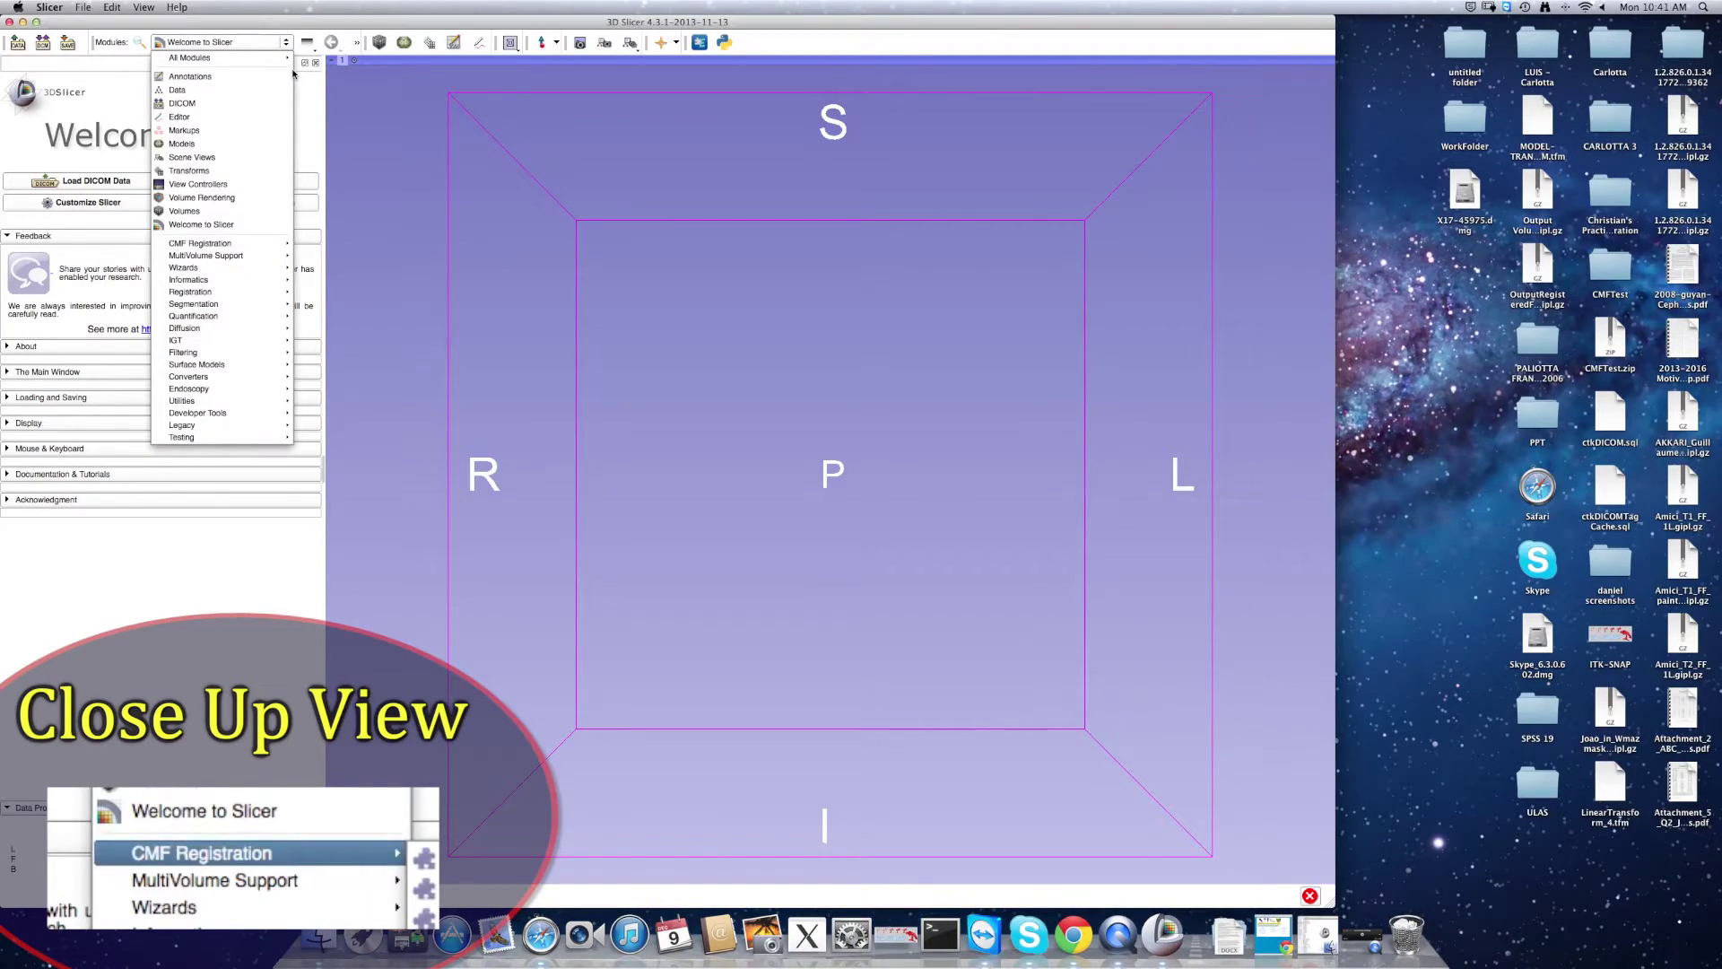
pyautogui.moveTo(202, 242)
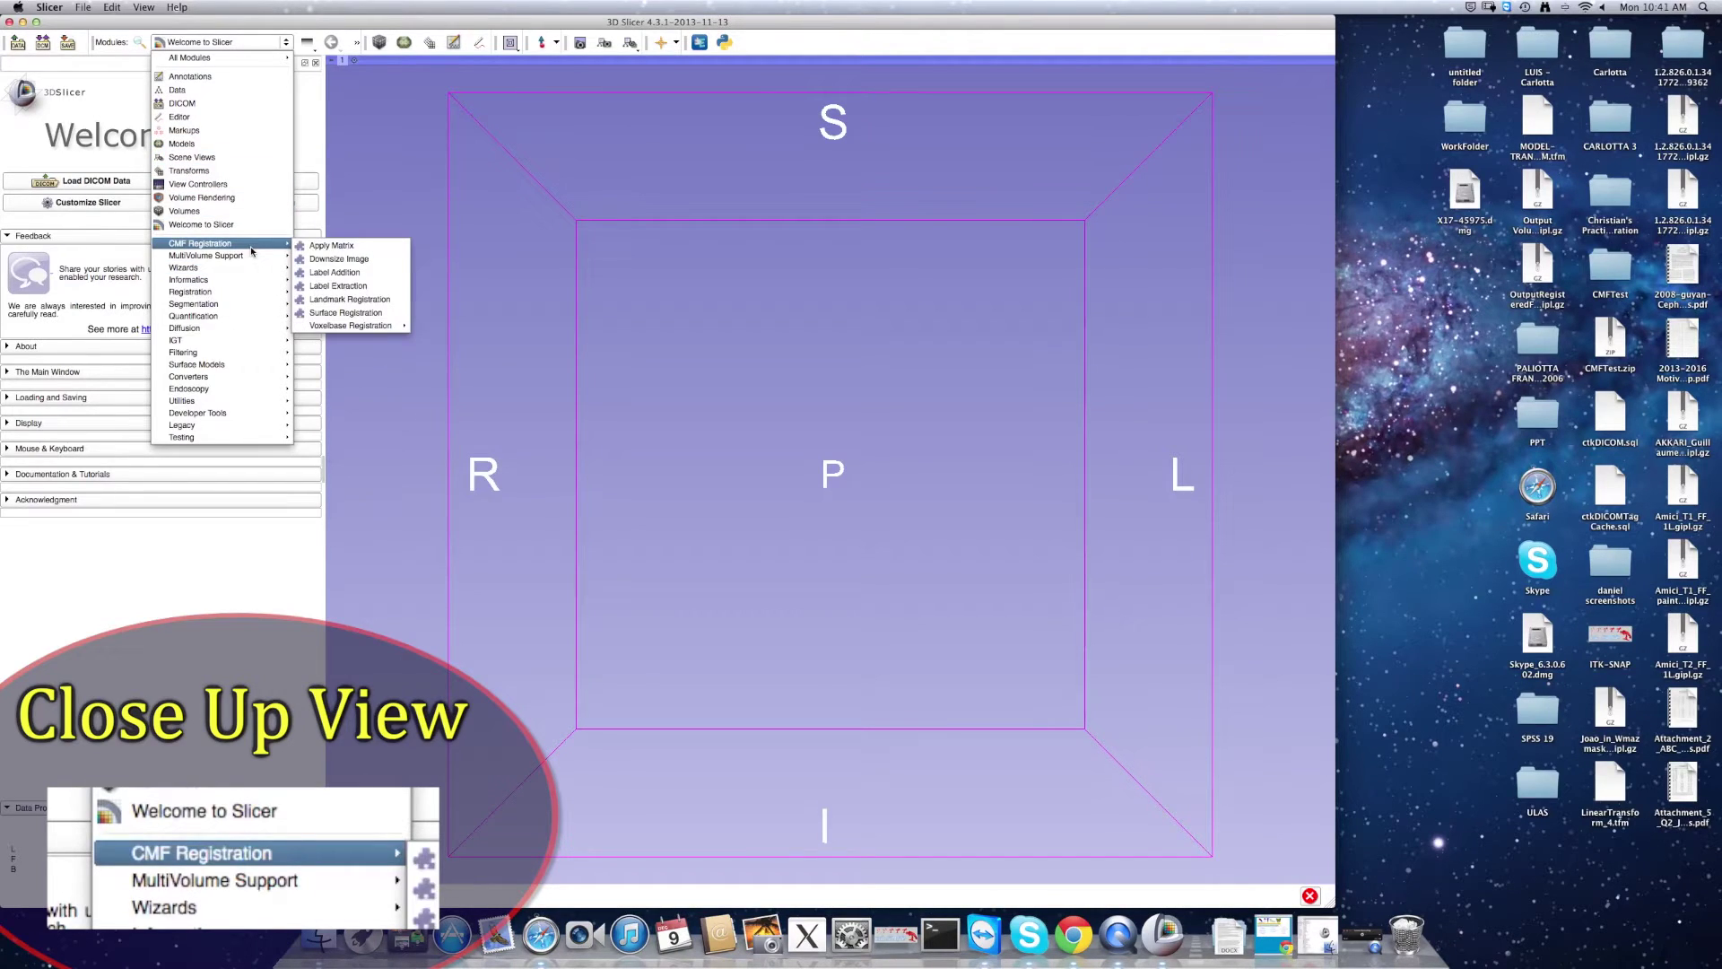
pyautogui.moveTo(351, 326)
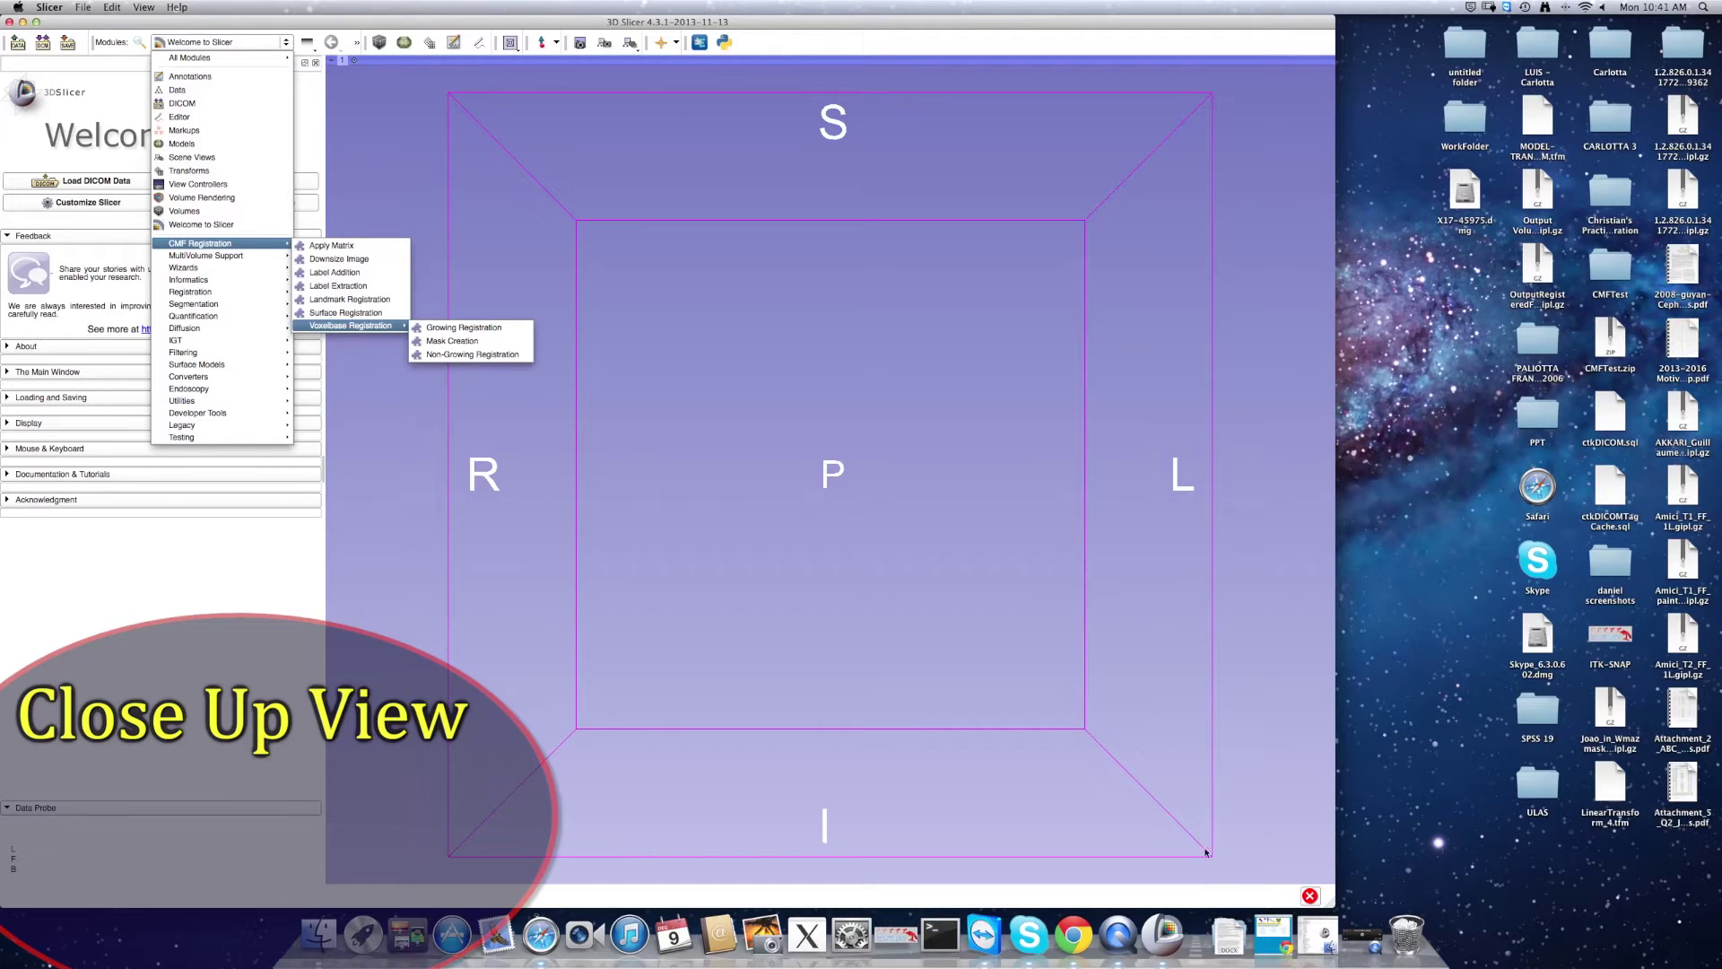
pyautogui.click(1363, 931)
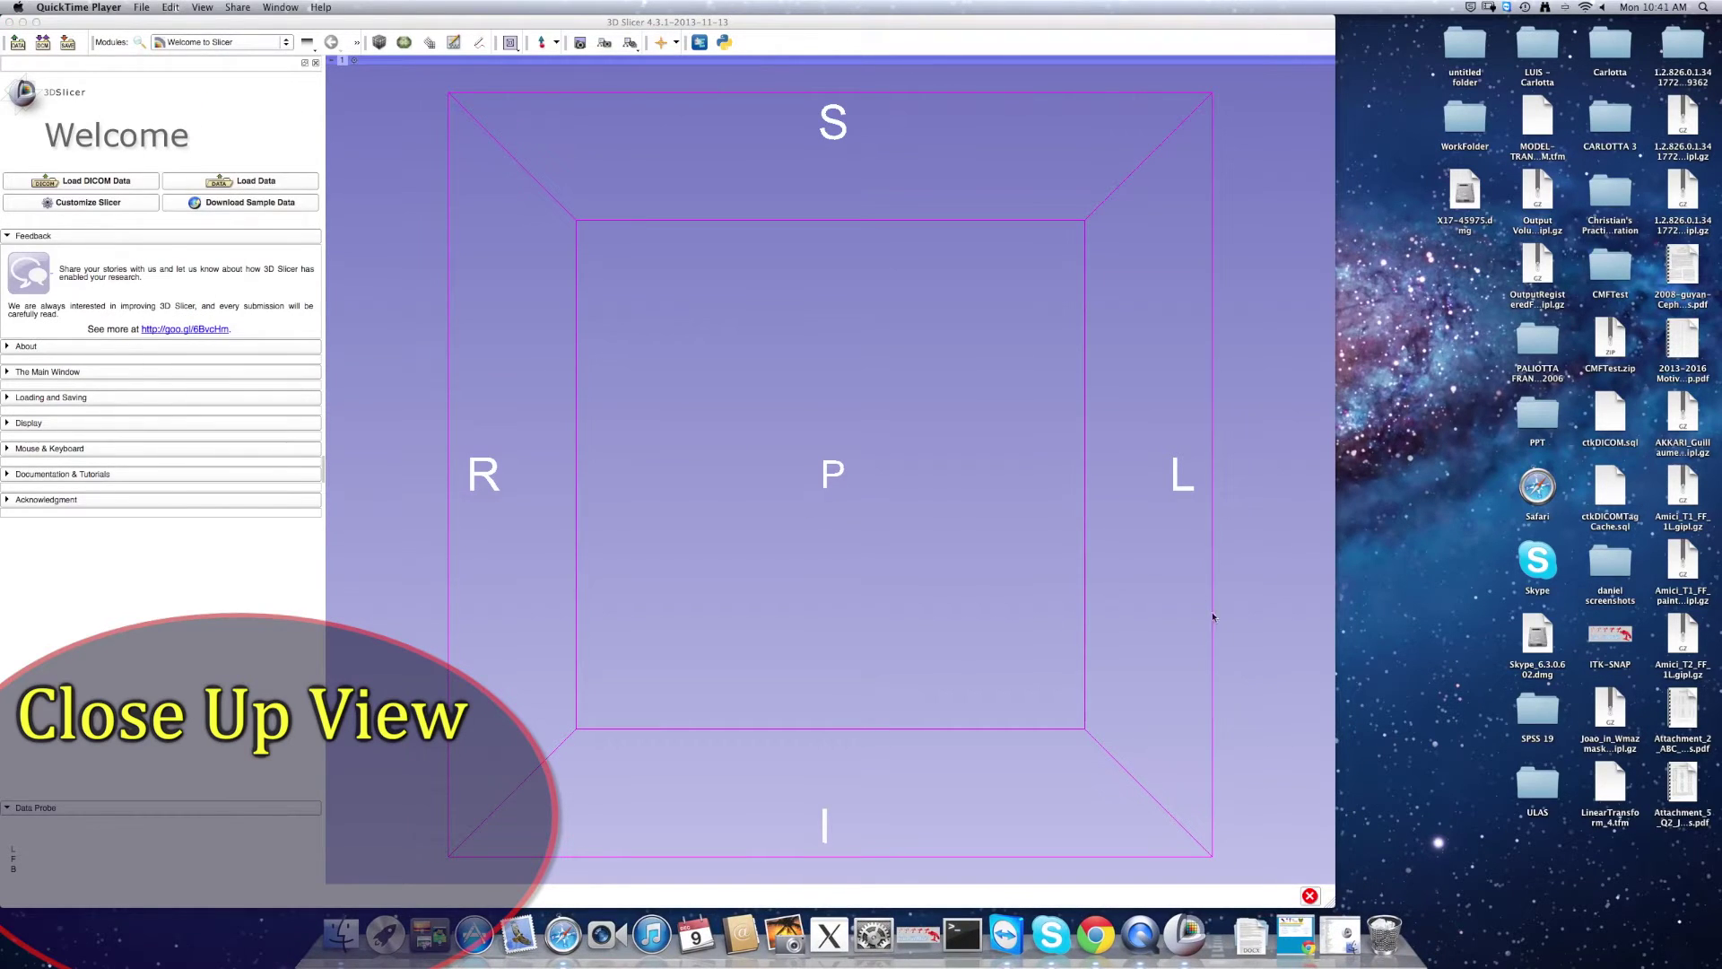